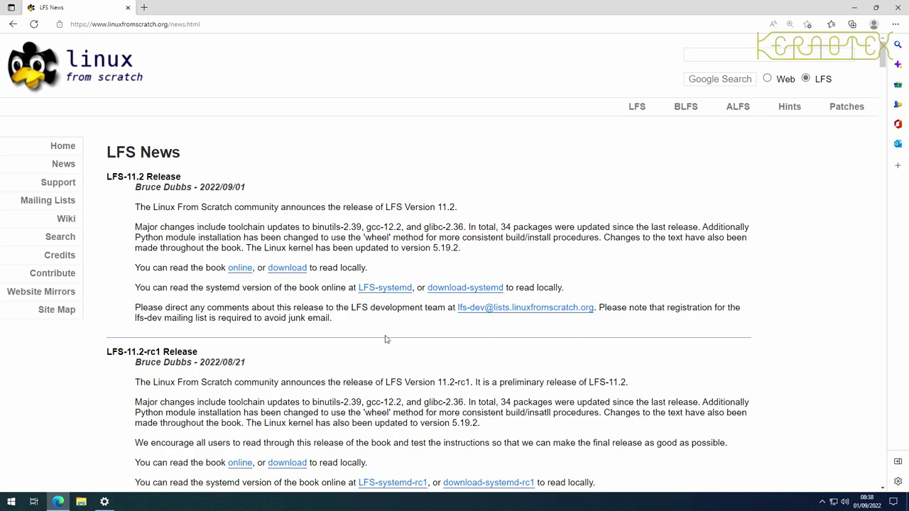
# Inspect the partition layout of Disk 0 in Computer Management's Disk Management at full-screen size, and close it.
pyautogui.rightClick(8, 504)
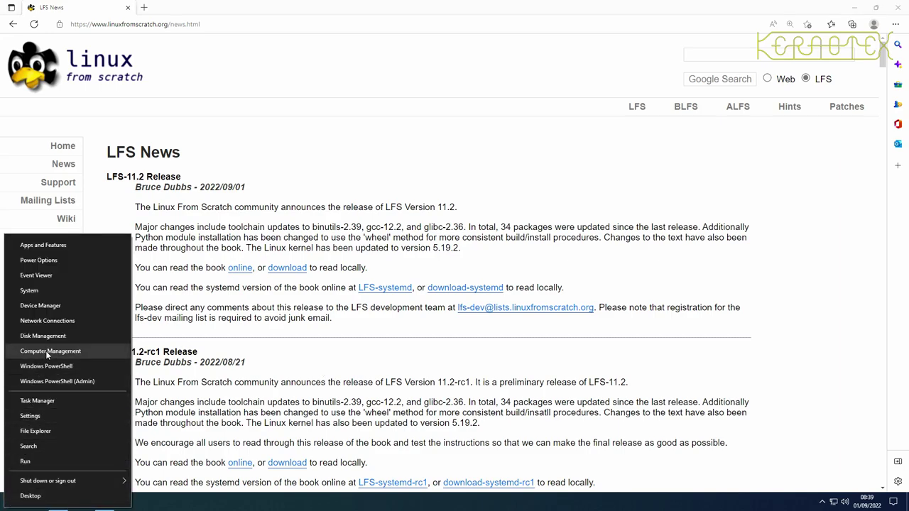
pyautogui.click(45, 350)
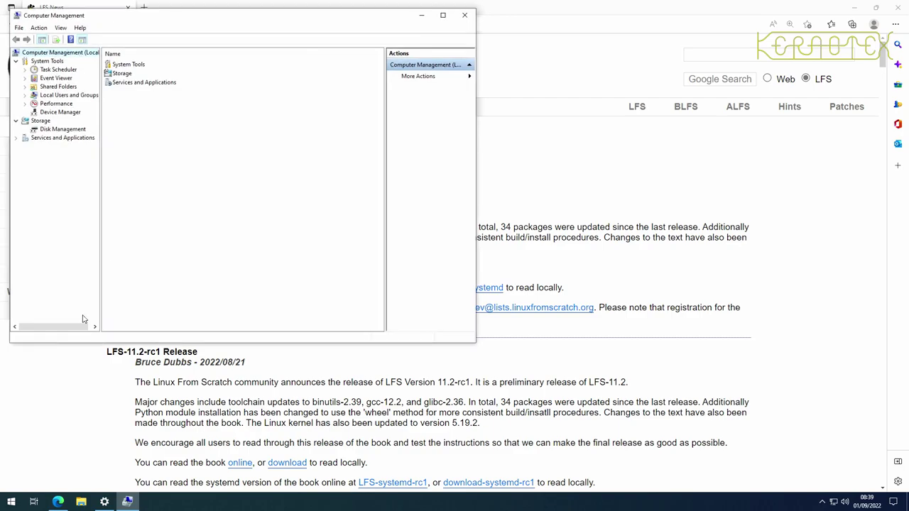
pyautogui.click(75, 131)
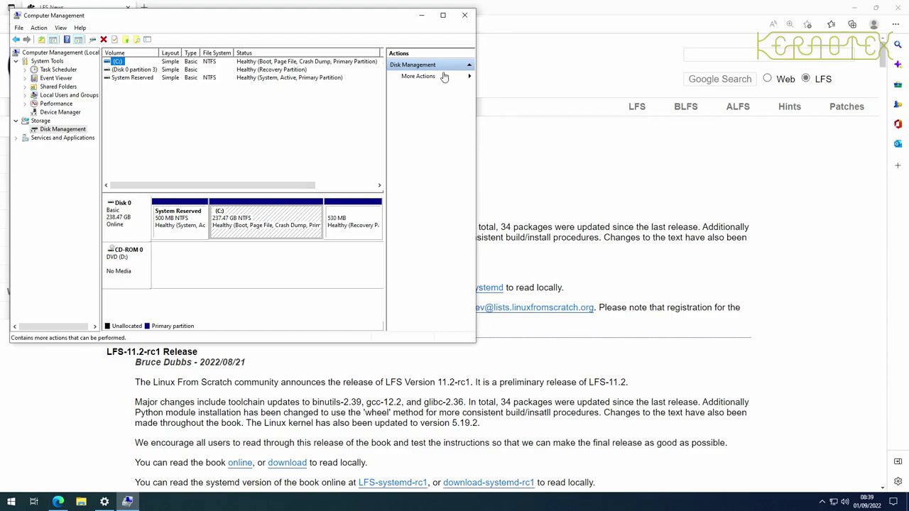
pyautogui.click(443, 15)
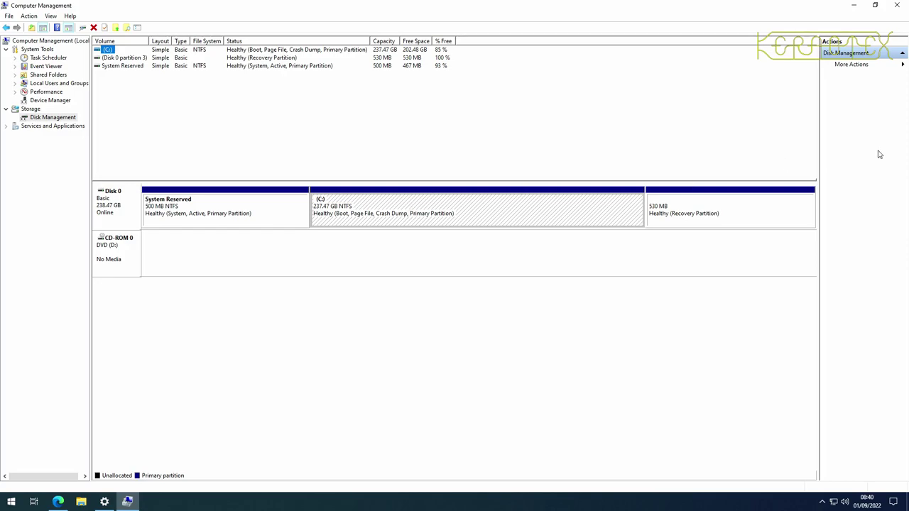
pyautogui.click(901, 5)
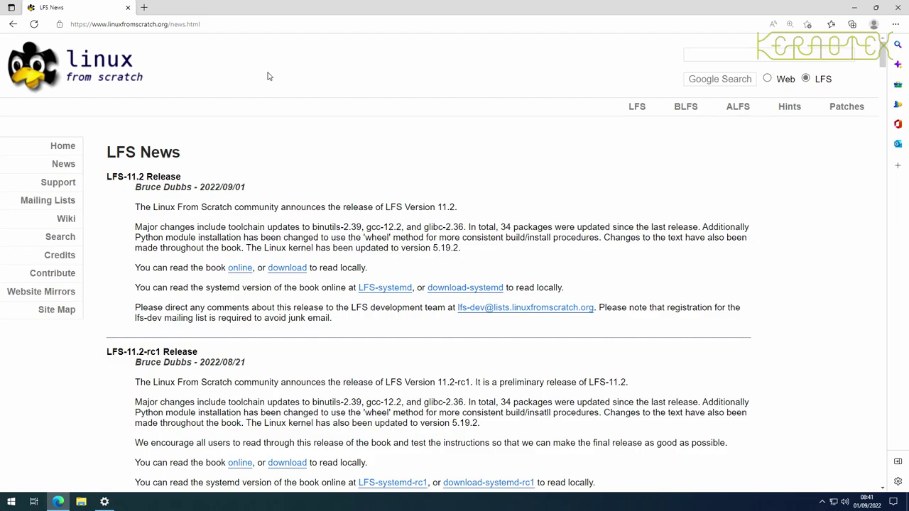
# Search the web for endeavouros in a new browser tab and open the official EndeavourOS site's latest release and download page.
pyautogui.click(143, 8)
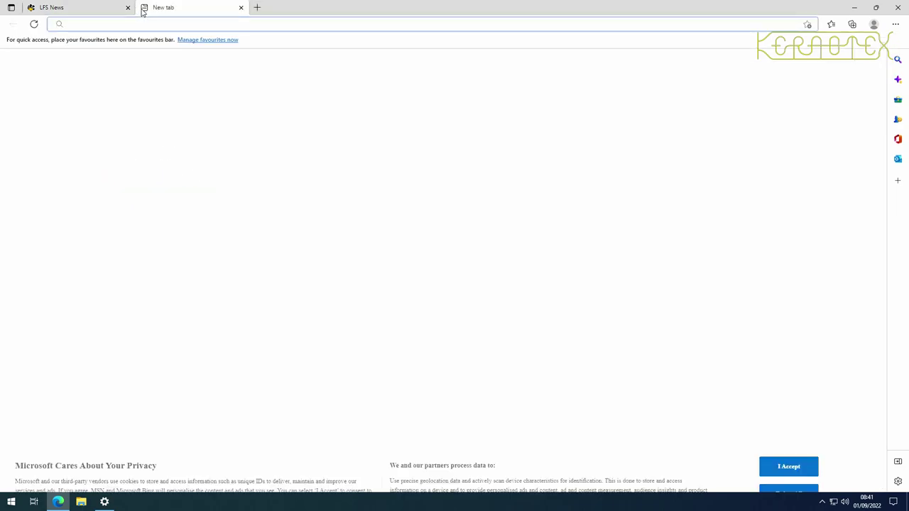
pyautogui.write('end')
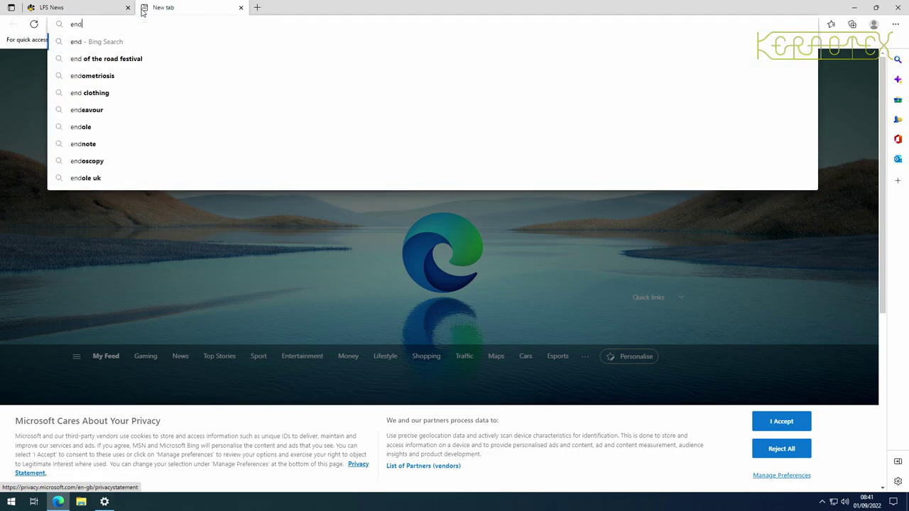
pyautogui.write('eavouros')
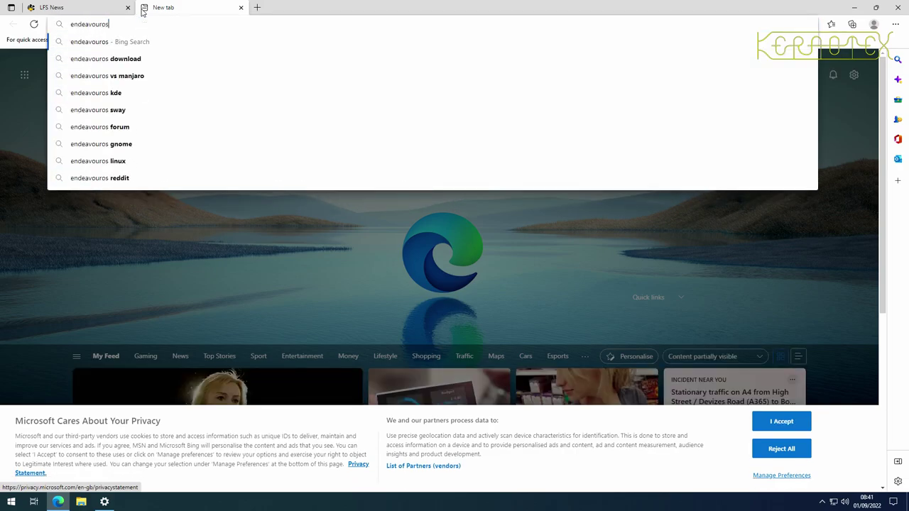
pyautogui.press('Return')
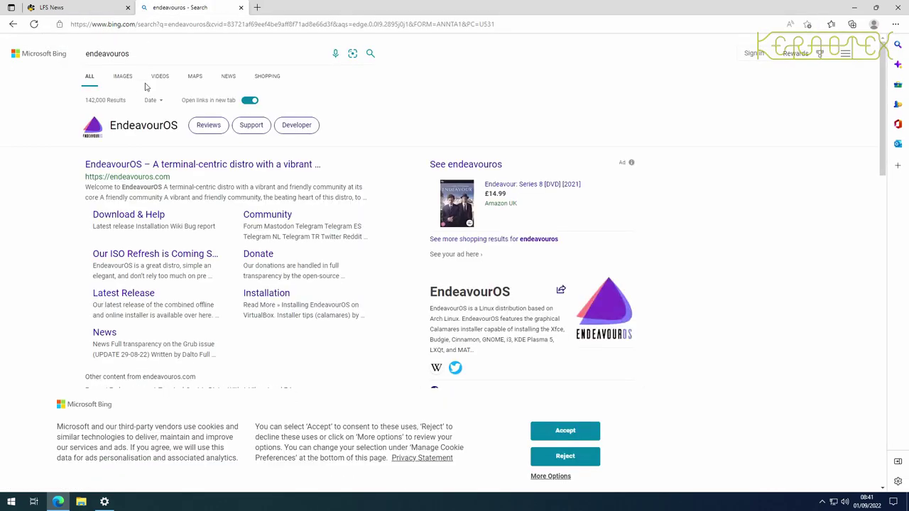
pyautogui.click(154, 164)
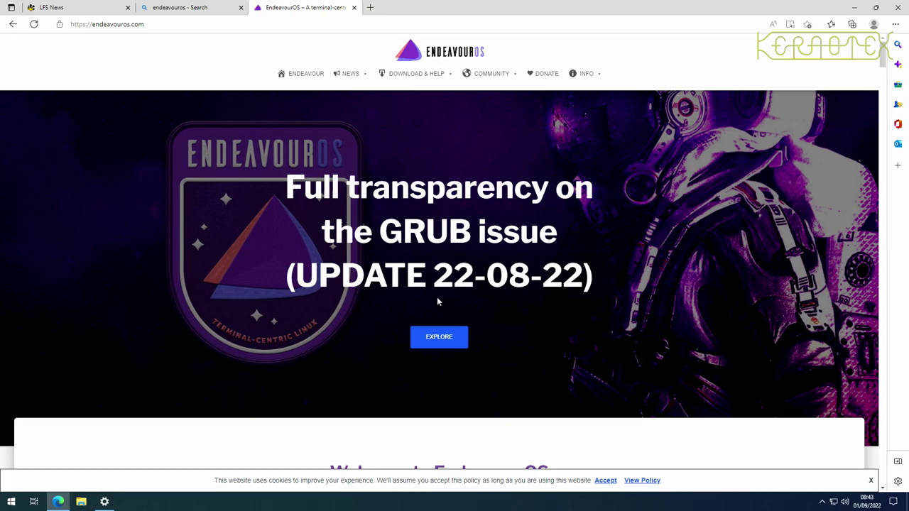
pyautogui.moveTo(389, 83)
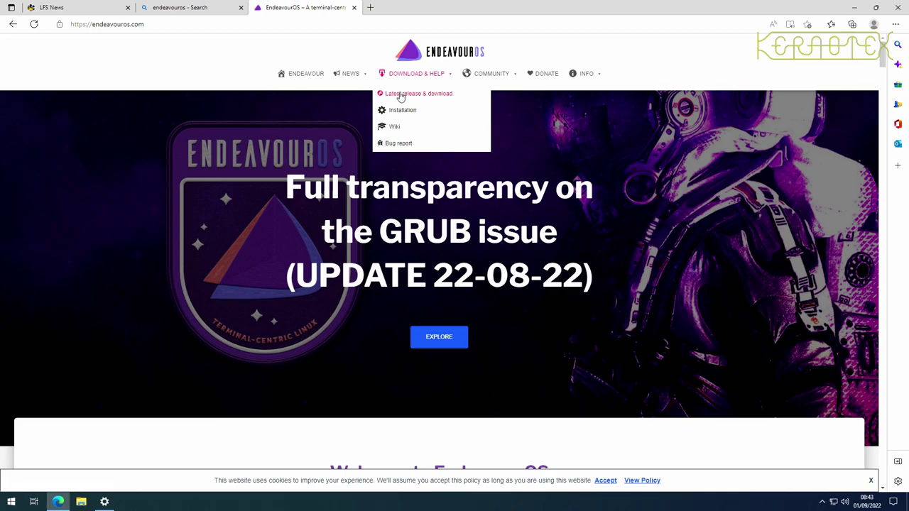
pyautogui.click(400, 97)
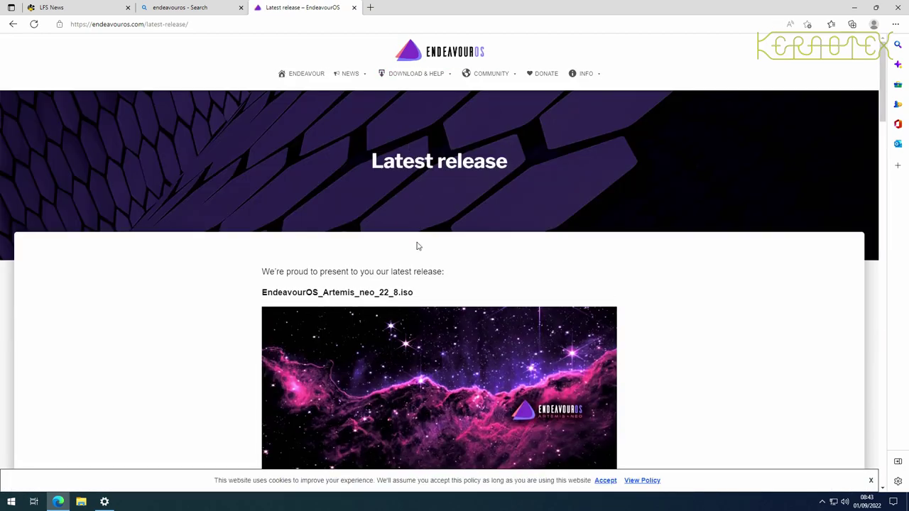
# Examine the EndeavourOS release notes, the table of ISO download mirrors and the instructions for checking the ISO file.
pyautogui.scroll(-6, 422, 323)
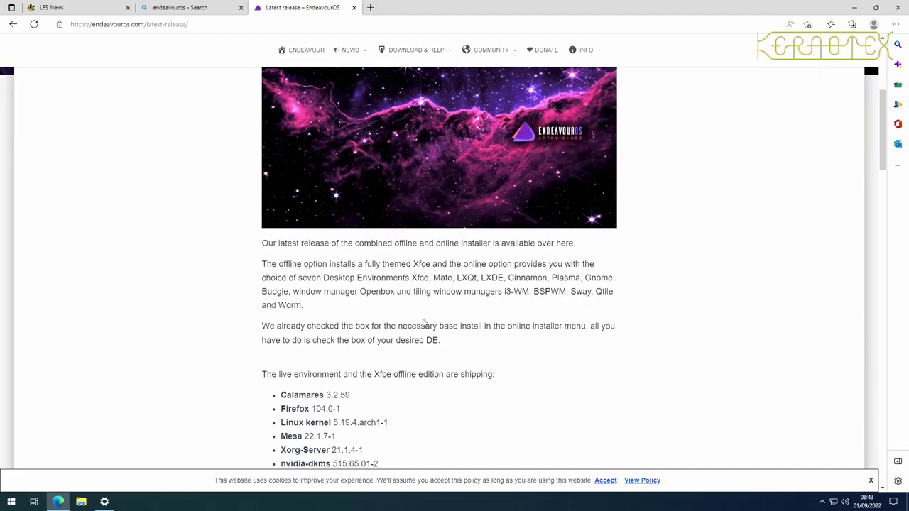
pyautogui.scroll(-4, 422, 323)
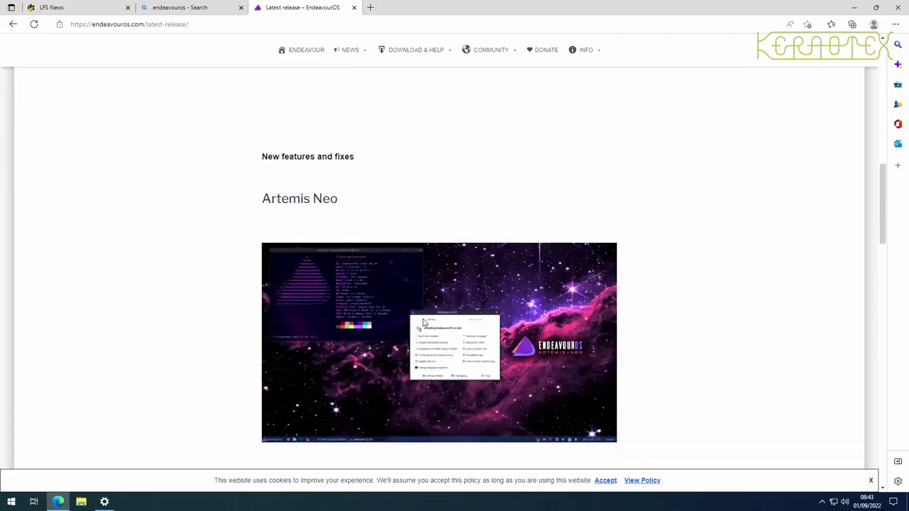
pyautogui.scroll(-4, 423, 323)
pyautogui.scroll(-7, 423, 323)
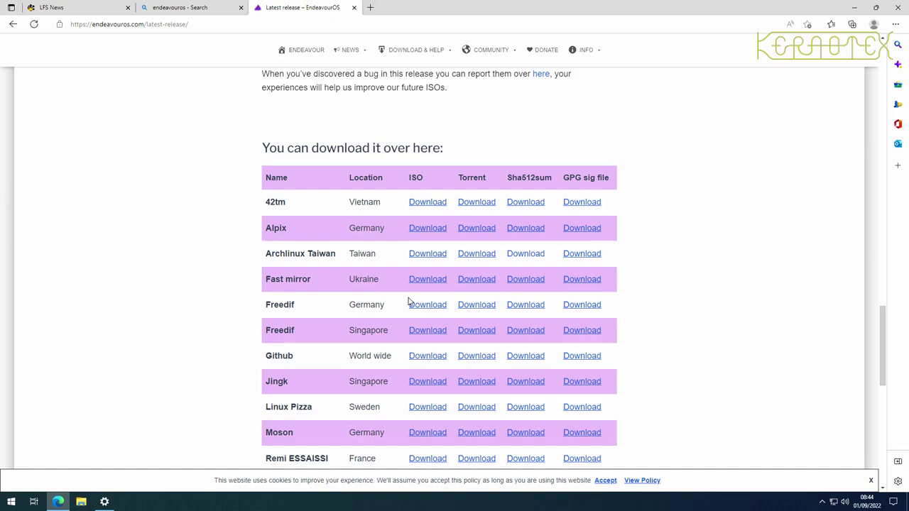
pyautogui.scroll(-3, 408, 302)
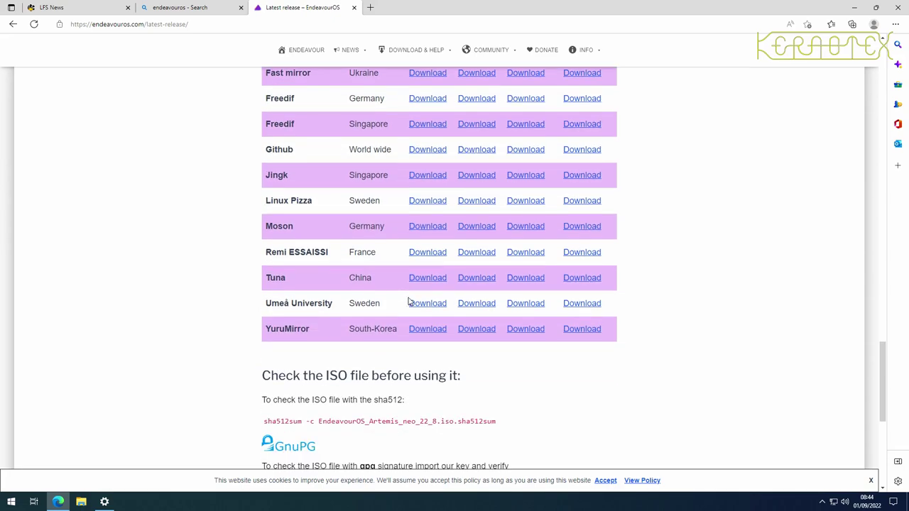
pyautogui.scroll(-1, 409, 302)
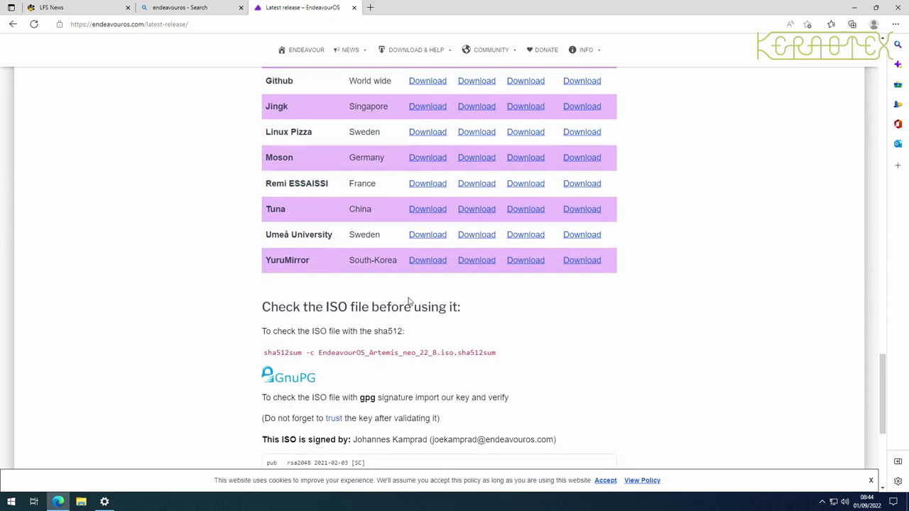
pyautogui.scroll(2, 408, 301)
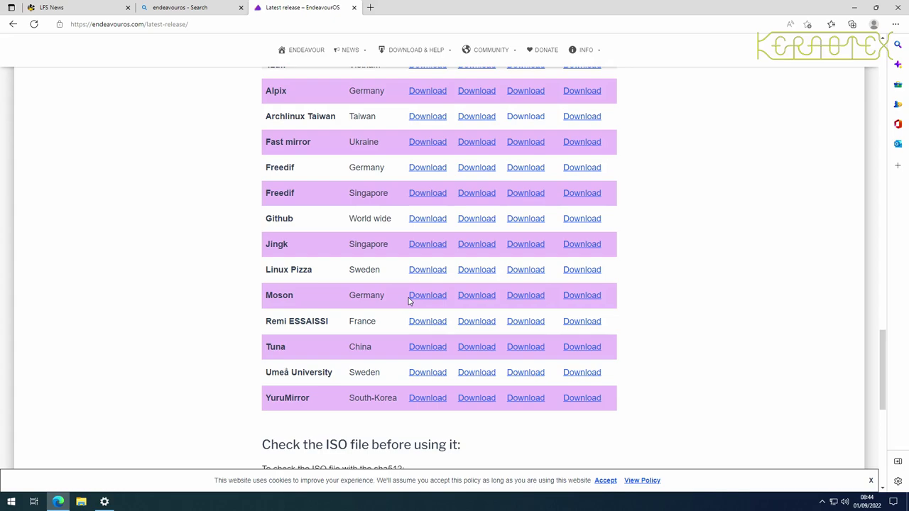
pyautogui.scroll(2, 408, 302)
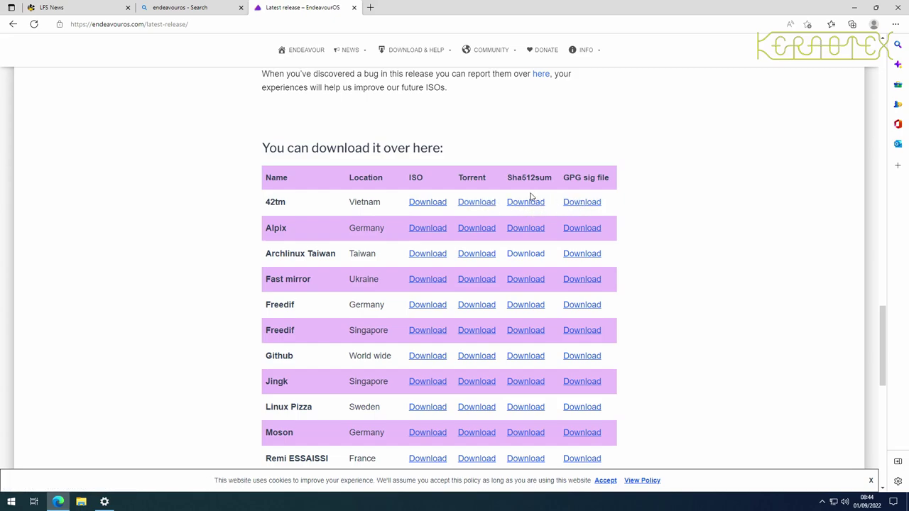
pyautogui.scroll(-3, 544, 250)
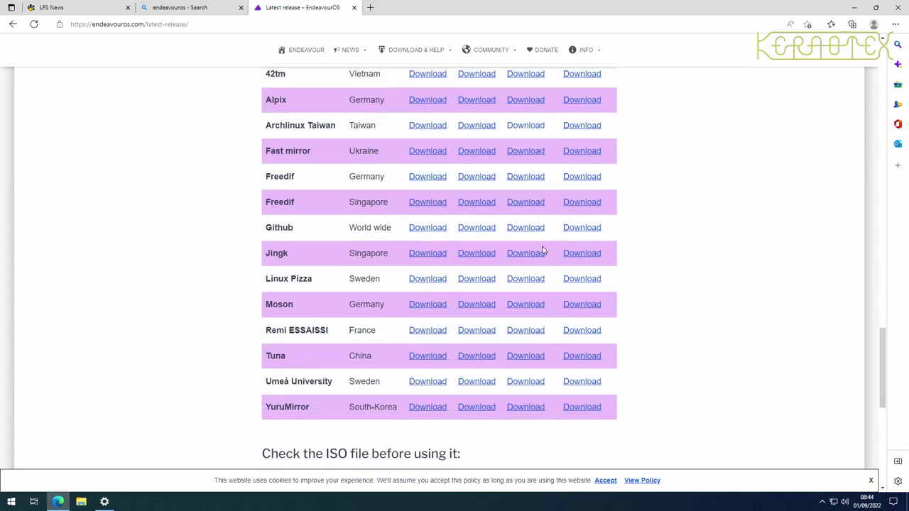
pyautogui.scroll(1, 545, 249)
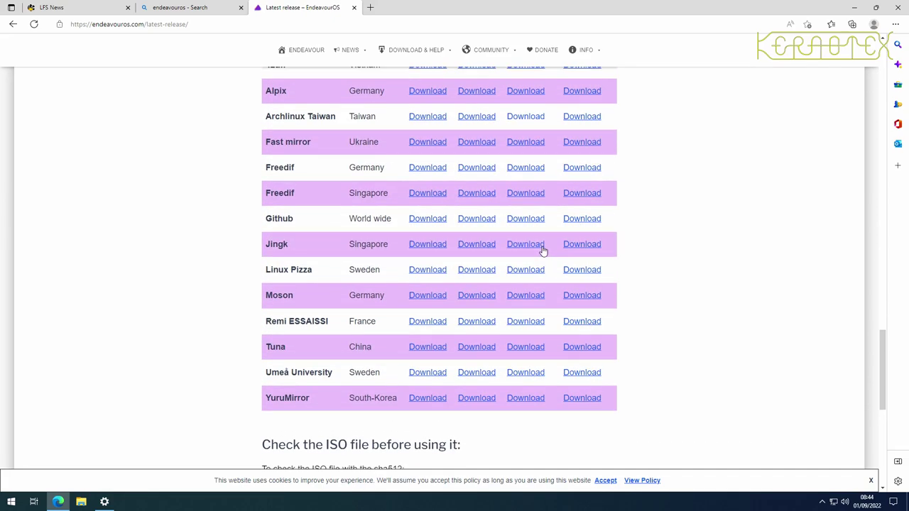
pyautogui.scroll(-3, 545, 250)
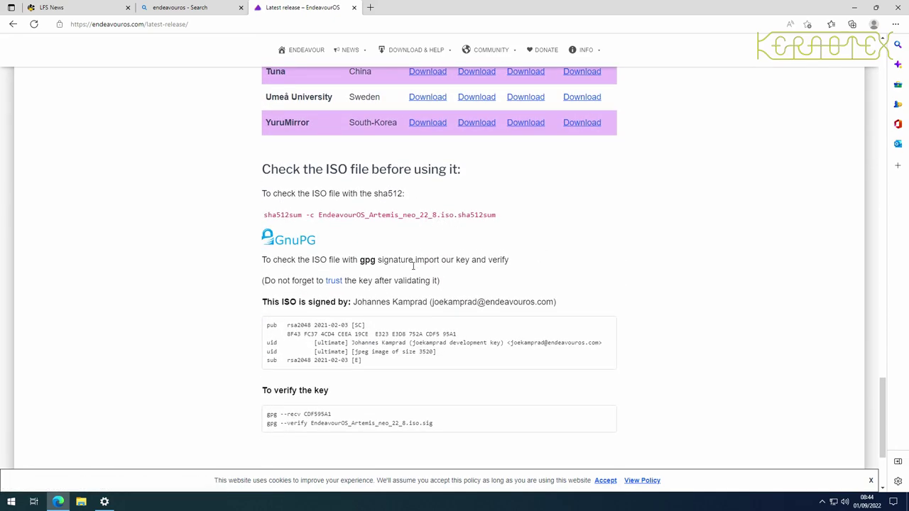
pyautogui.scroll(-2, 404, 294)
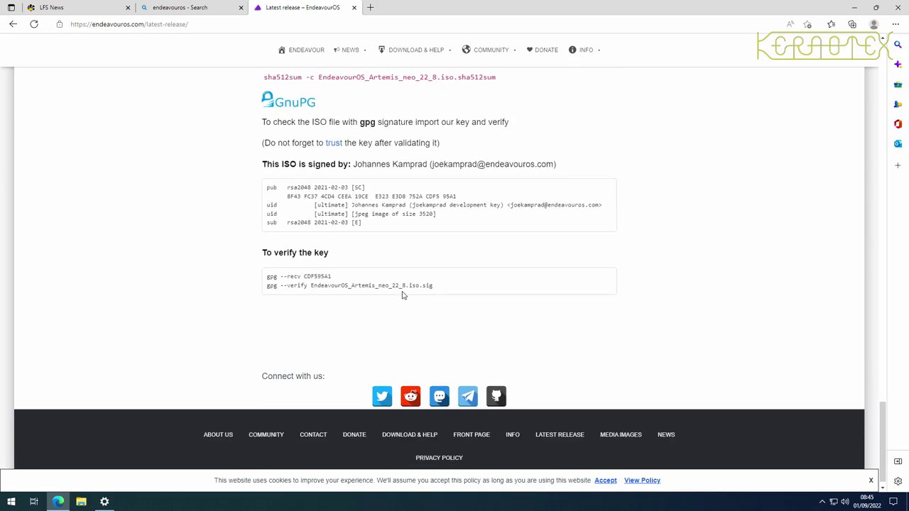
pyautogui.scroll(15, 386, 256)
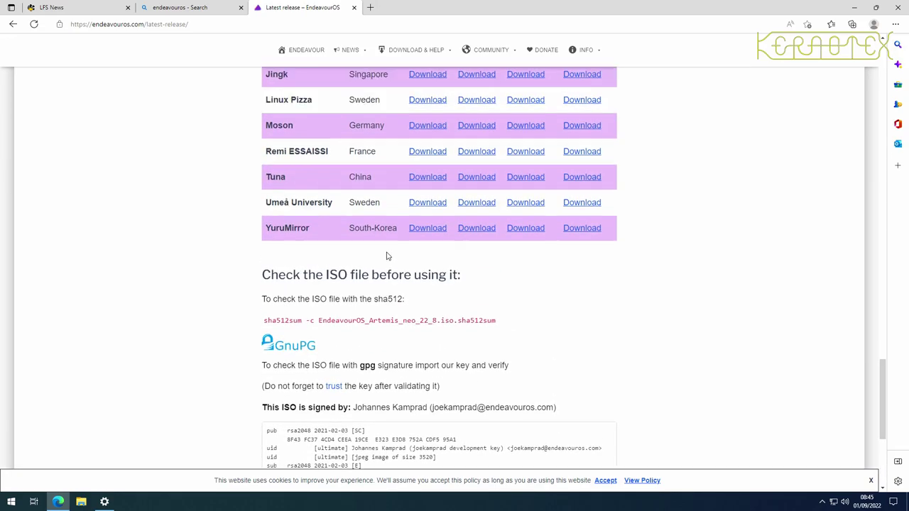
pyautogui.scroll(10, 387, 256)
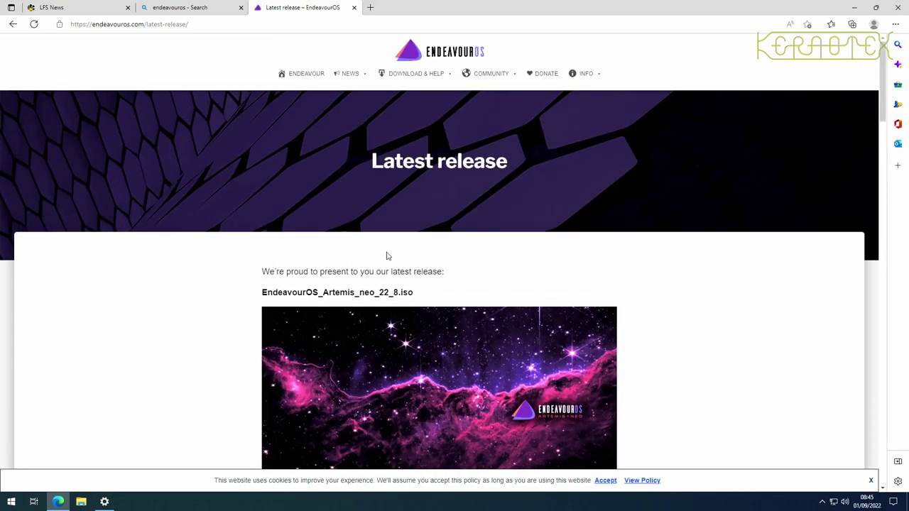
# Search the web for gentoo linux in a new browser tab and reject Bing's cookies.
pyautogui.click(369, 8)
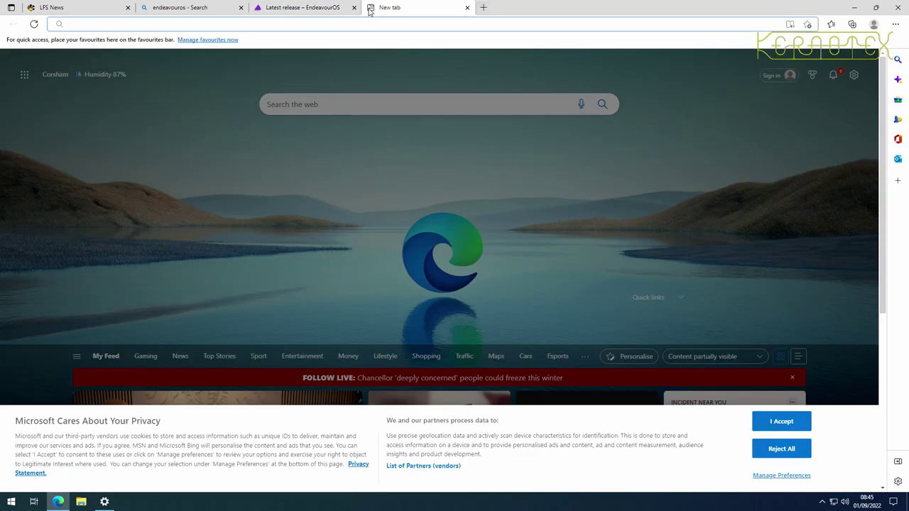
pyautogui.write('gentoo')
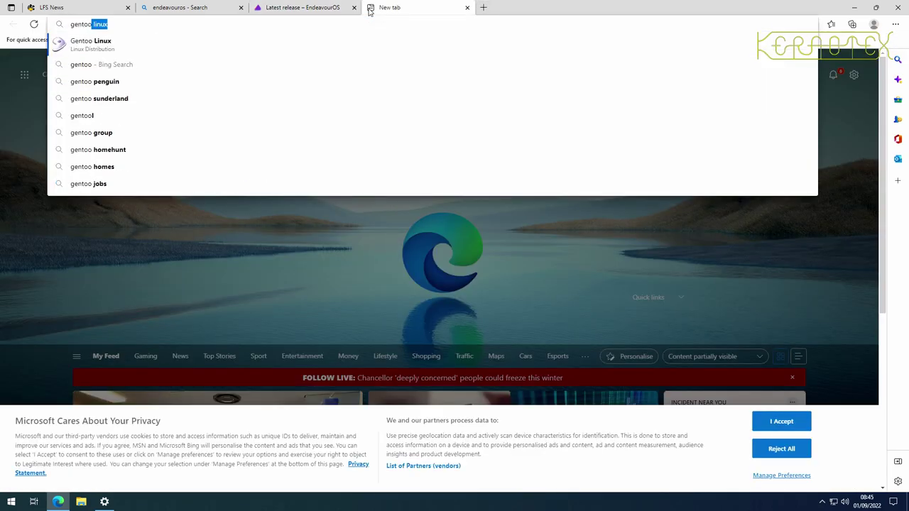
pyautogui.press('Return')
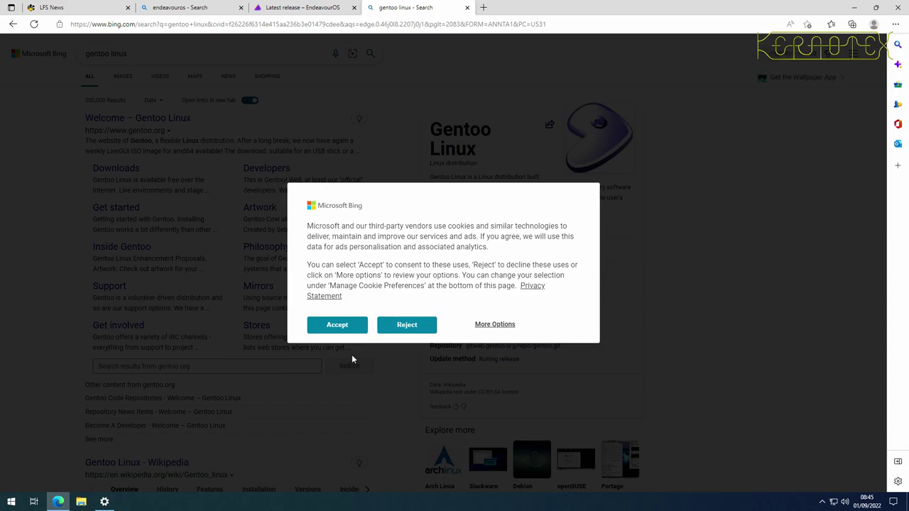
pyautogui.click(406, 325)
# Open the Downloads page of the official Gentoo website and download the amd64 LiveGUI USB Image.
pyautogui.click(170, 121)
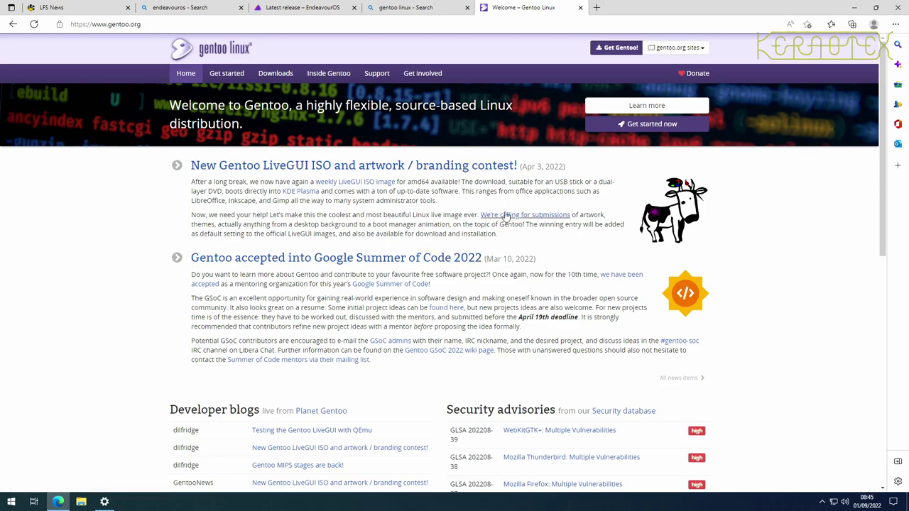
pyautogui.click(288, 75)
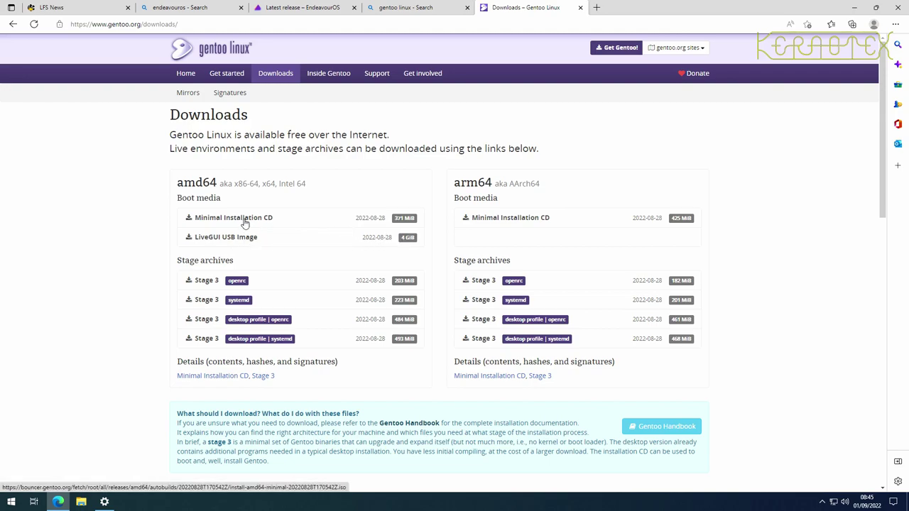
pyautogui.click(411, 239)
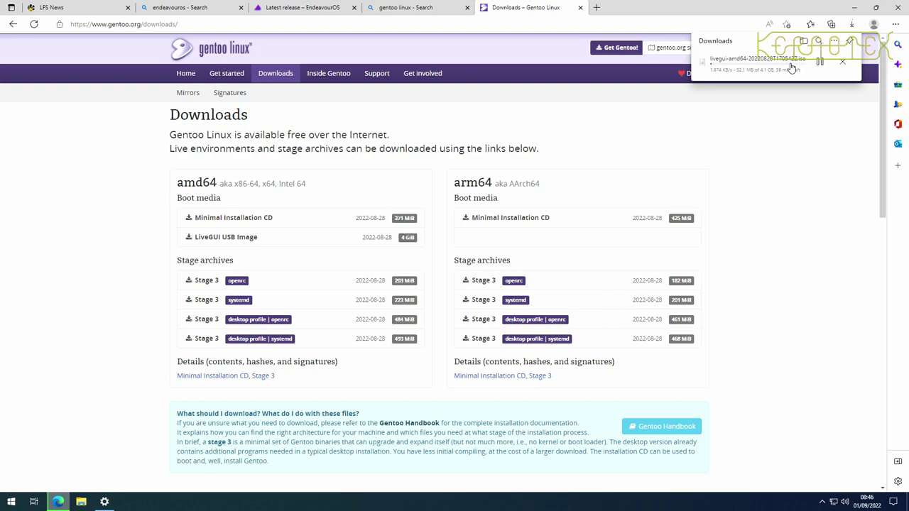
# Search the web for youtube kernotex in a new browser tab and look through the results.
pyautogui.click(598, 8)
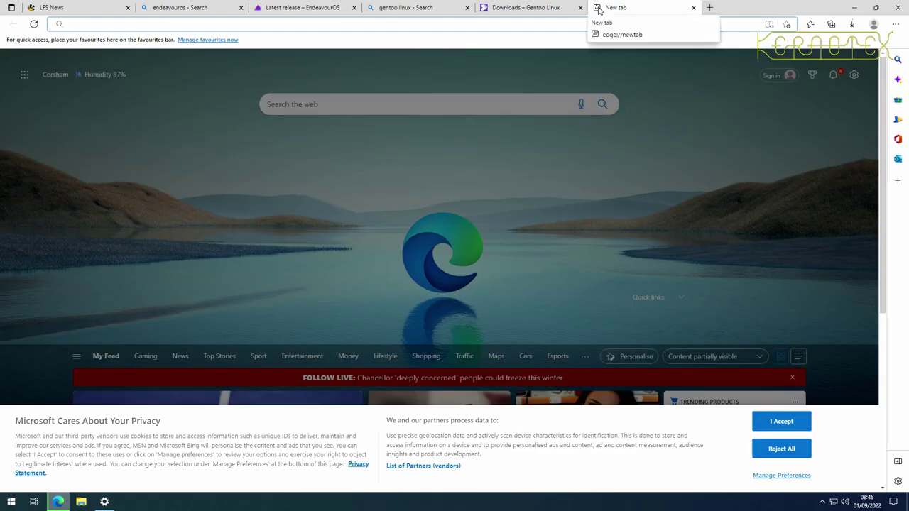
pyautogui.write('youtube ')
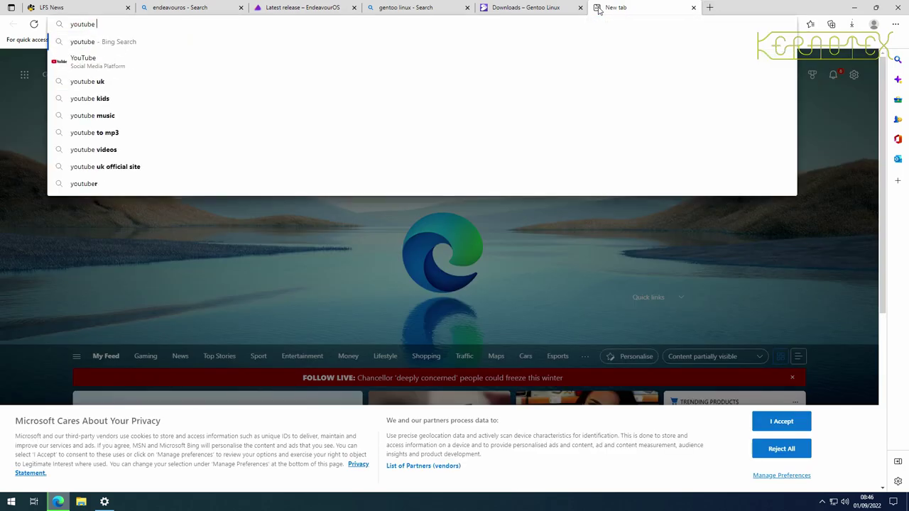
pyautogui.write('kernotex')
pyautogui.press('Return')
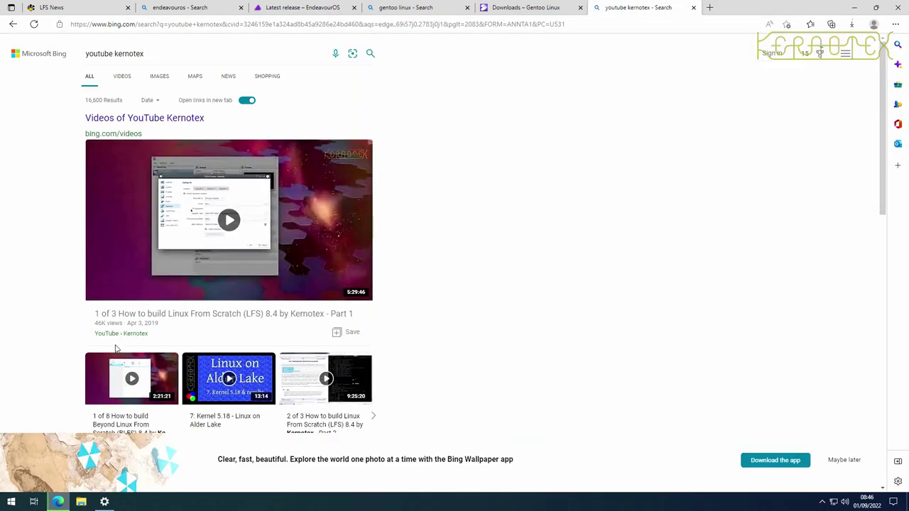
pyautogui.scroll(-2, 107, 351)
pyautogui.scroll(-1, 104, 355)
pyautogui.scroll(3, 103, 354)
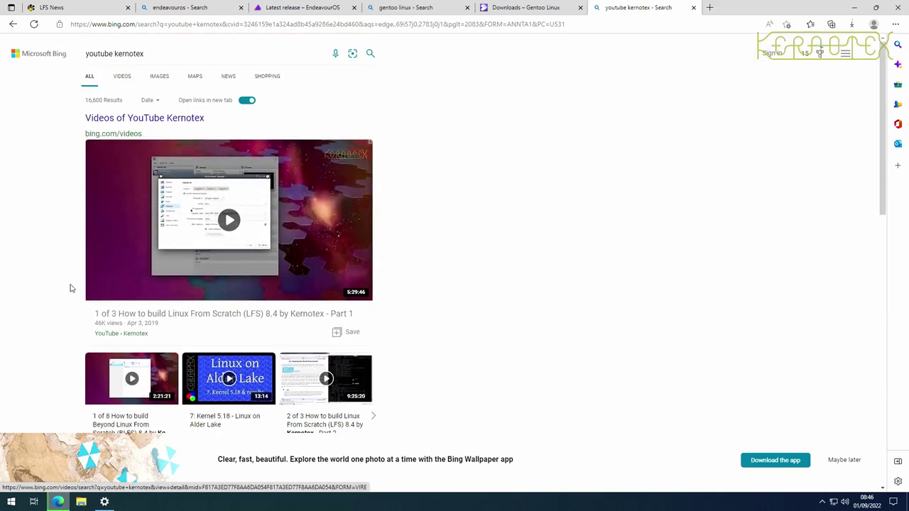
# Open the Kernotex YouTube channel from the search results and reject YouTube's optional cookies.
pyautogui.scroll(-3, 51, 321)
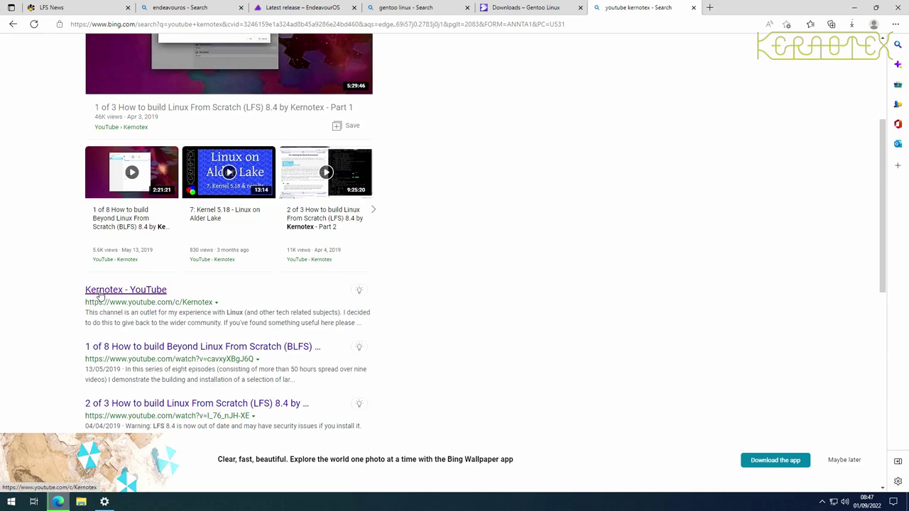
pyautogui.click(100, 296)
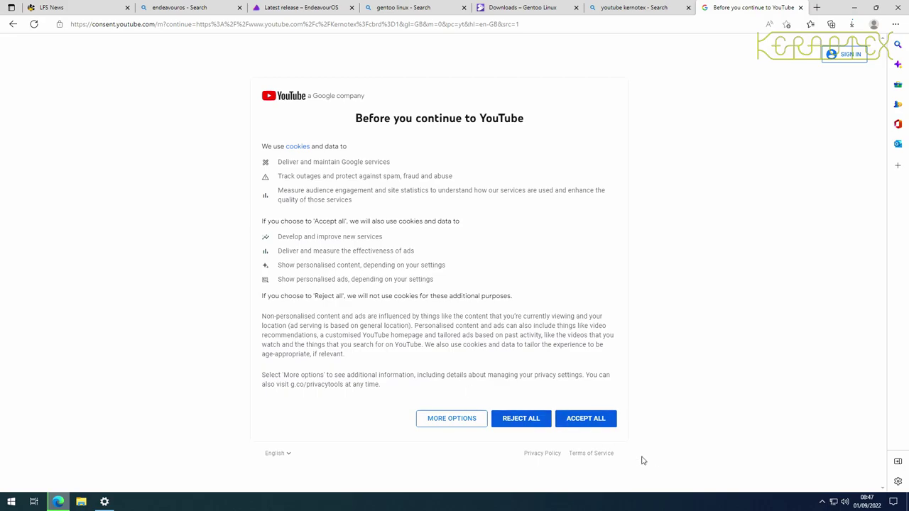
pyautogui.click(523, 416)
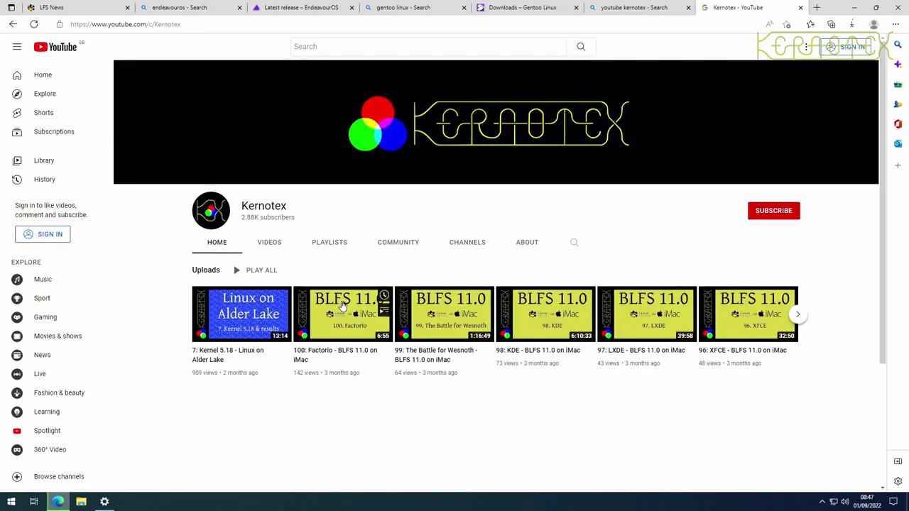
# Look through the channel's playlists and open the full playlist "How to build LFS 9.1 and dual boot with Windows 10".
pyautogui.click(329, 243)
pyautogui.scroll(-3, 330, 244)
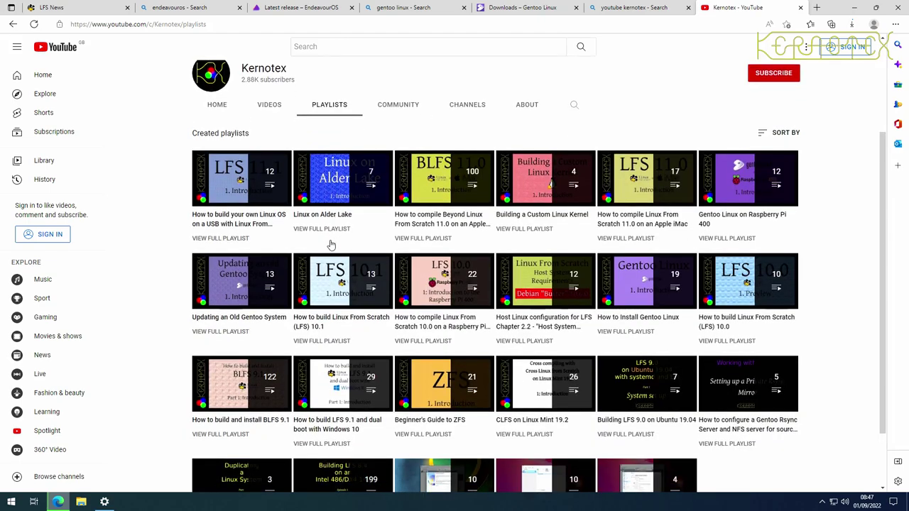
pyautogui.moveTo(331, 245)
pyautogui.scroll(3, 330, 244)
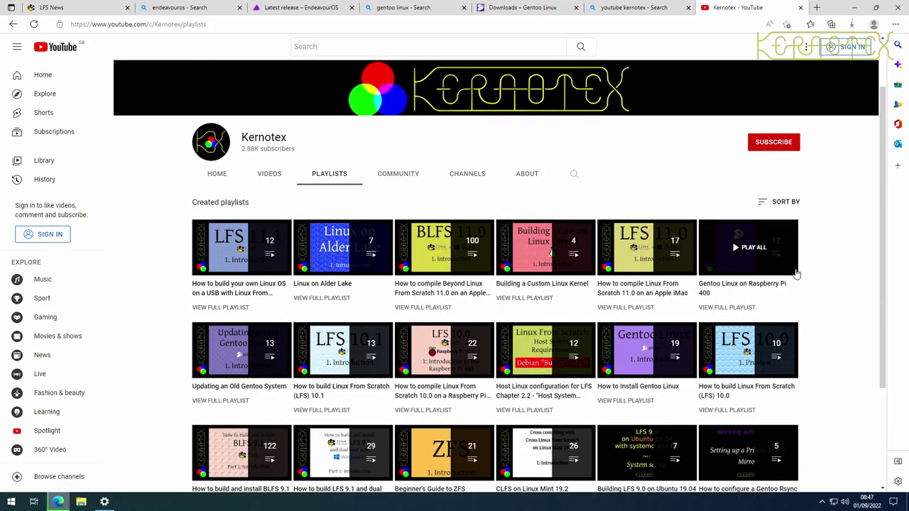
pyautogui.click(781, 206)
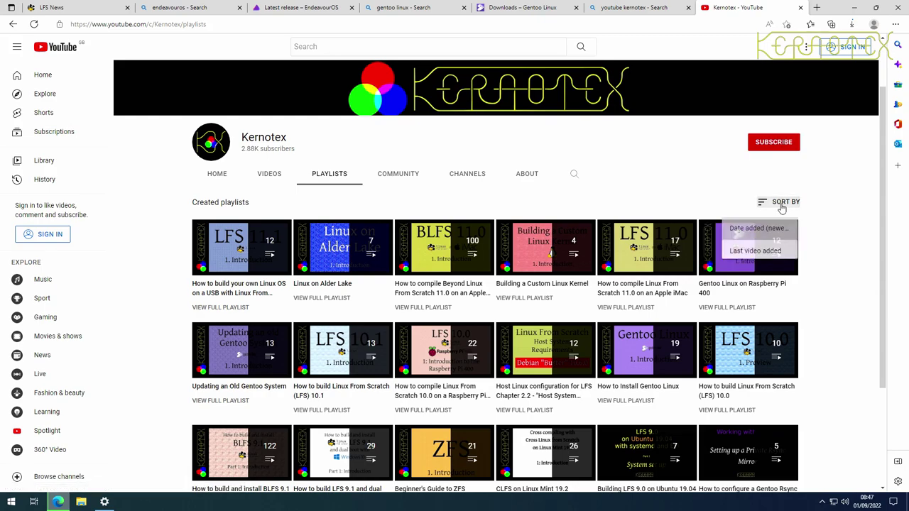
pyautogui.scroll(-2, 844, 275)
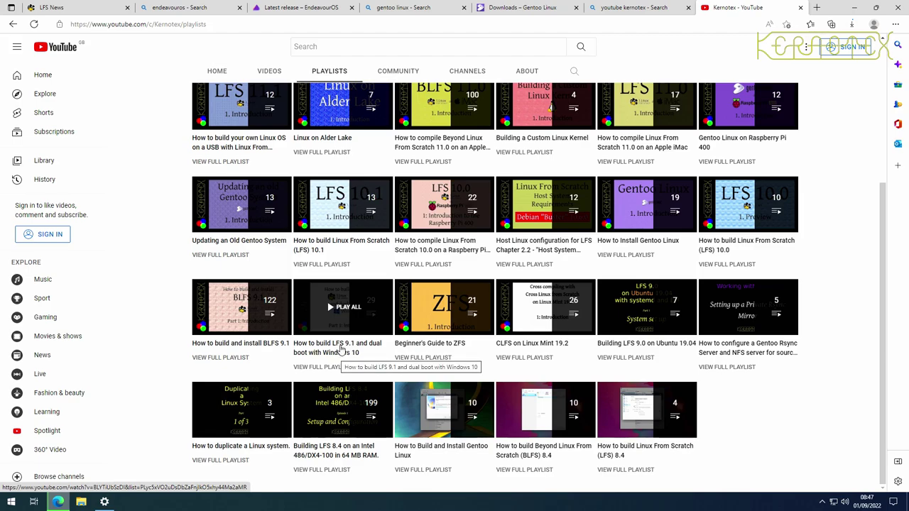
pyautogui.moveTo(338, 358)
pyautogui.mouseDown()
pyautogui.moveTo(342, 349)
pyautogui.moveTo(331, 370)
pyautogui.mouseUp()
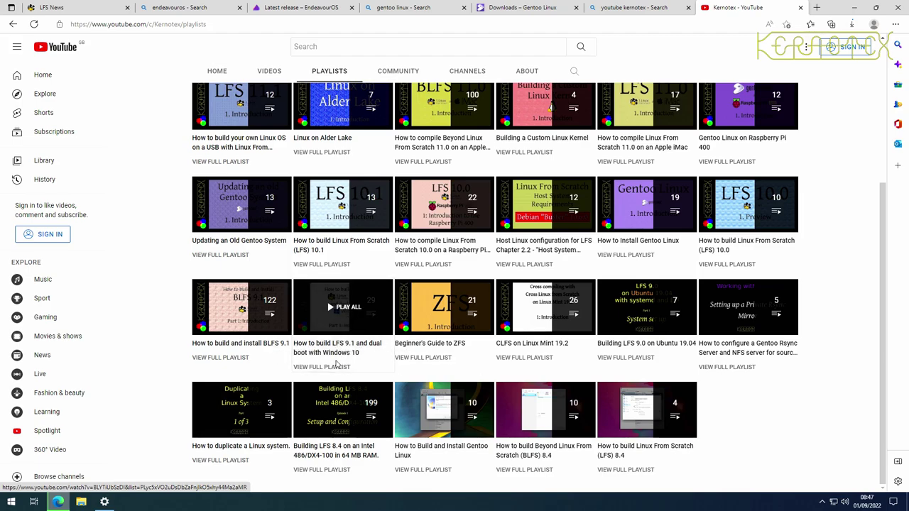
pyautogui.click(332, 370)
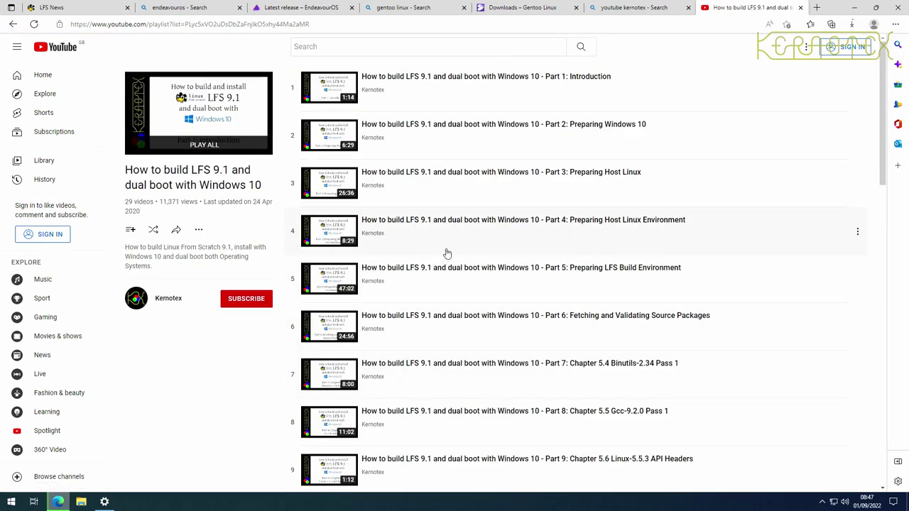
# Play the playlist's video "Part 3: Preparing Host Linux" with the sound muted and skip the opening ads.
pyautogui.click(464, 176)
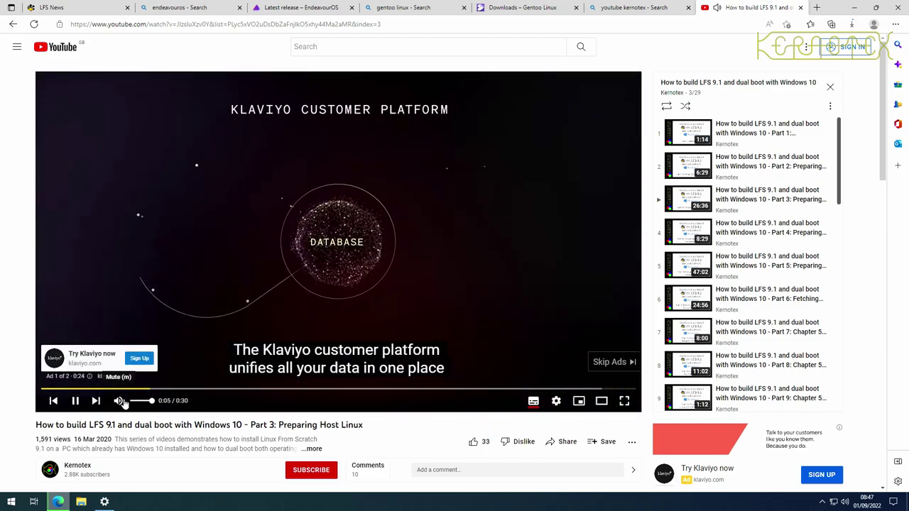
pyautogui.click(119, 401)
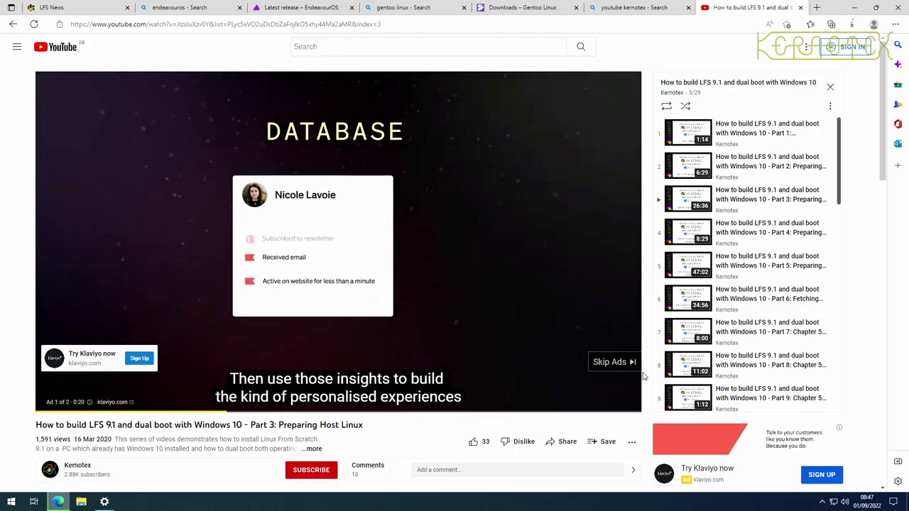
pyautogui.click(615, 362)
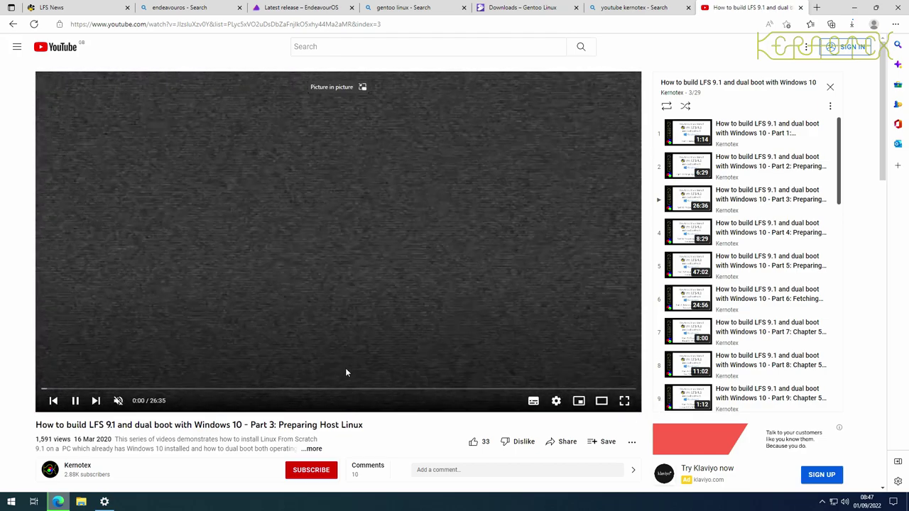
# Skim the Part 3 video for the sections on downloading an ISO and the disk image writing tools, and close its tab.
pyautogui.click(276, 390)
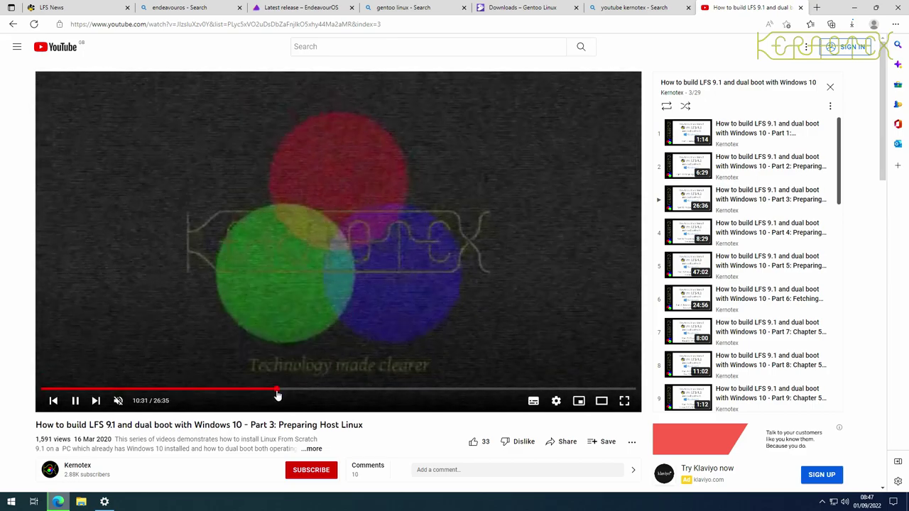
pyautogui.click(212, 390)
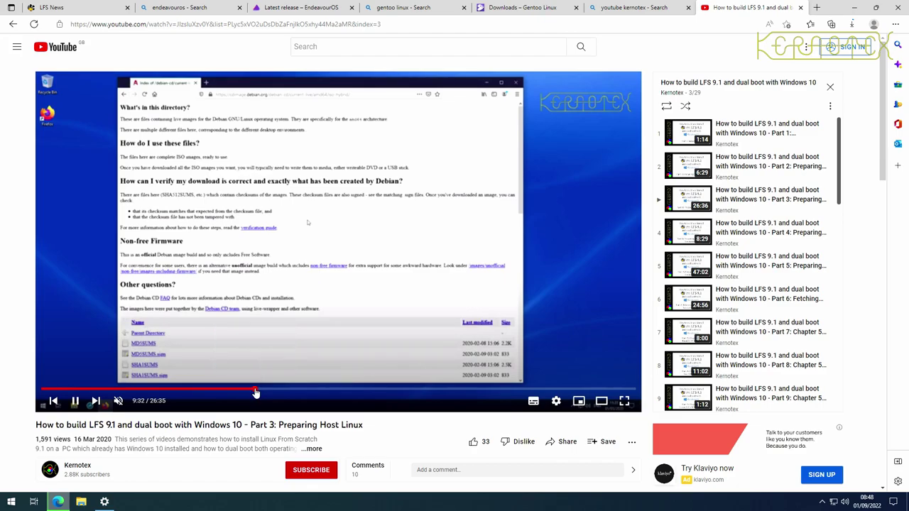
pyautogui.click(256, 389)
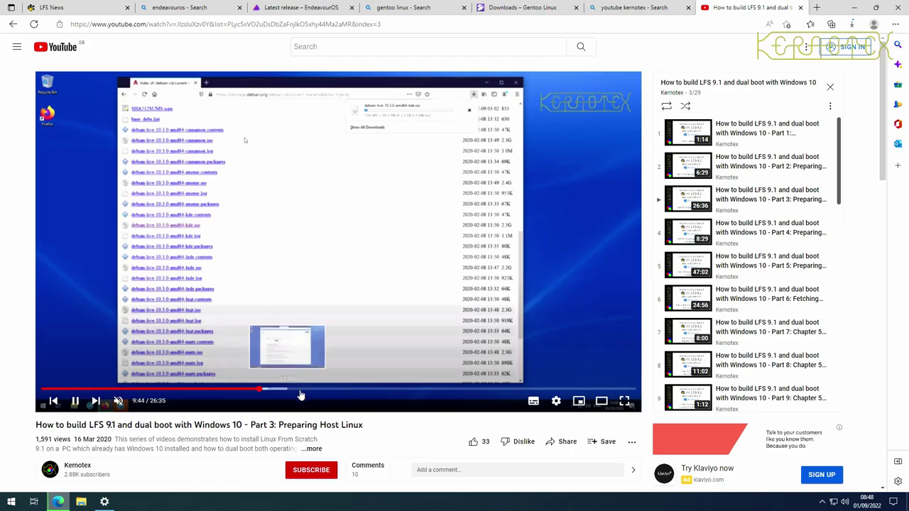
pyautogui.click(326, 392)
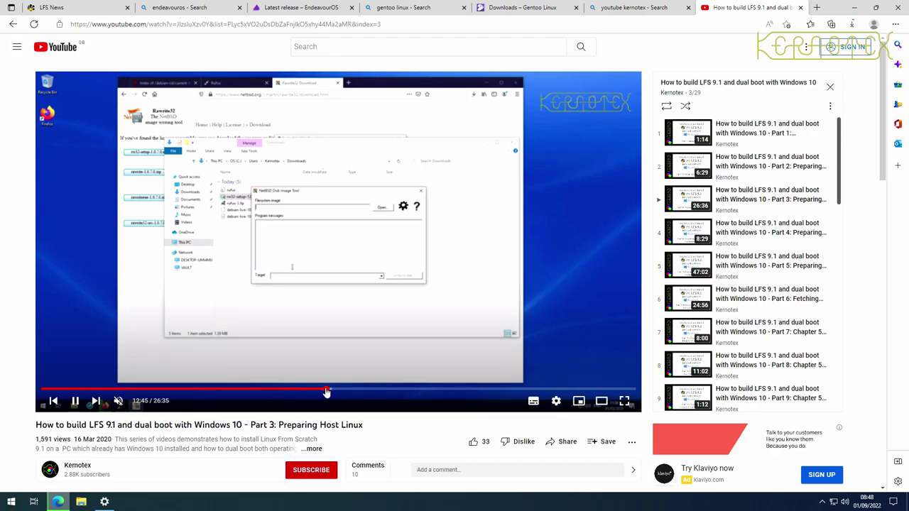
pyautogui.click(450, 392)
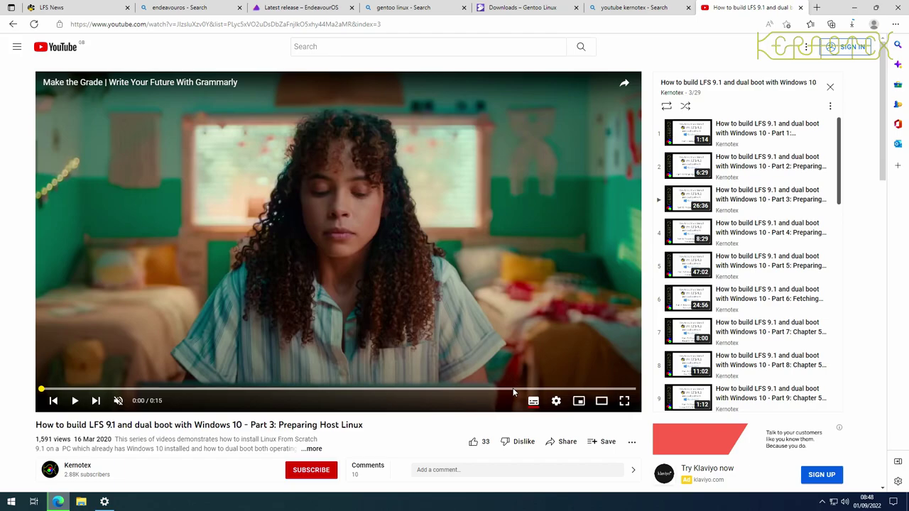
pyautogui.click(74, 400)
pyautogui.click(74, 401)
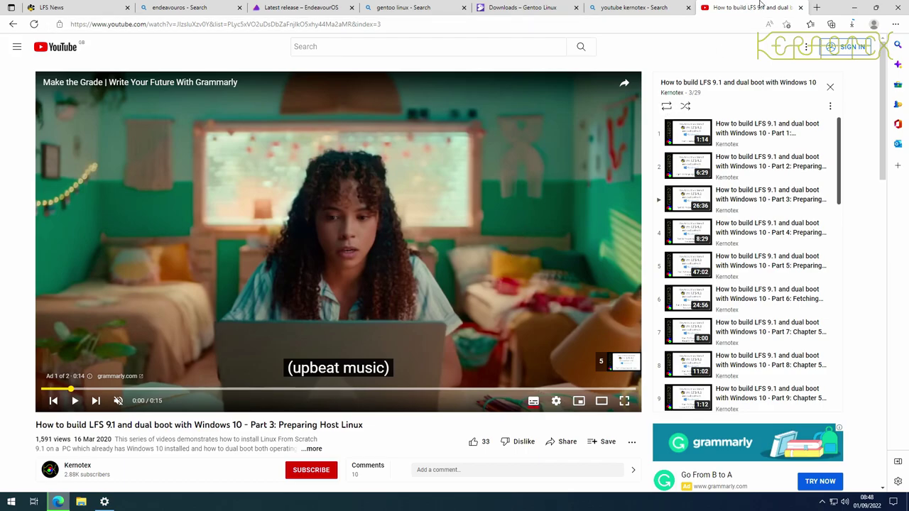
pyautogui.click(801, 9)
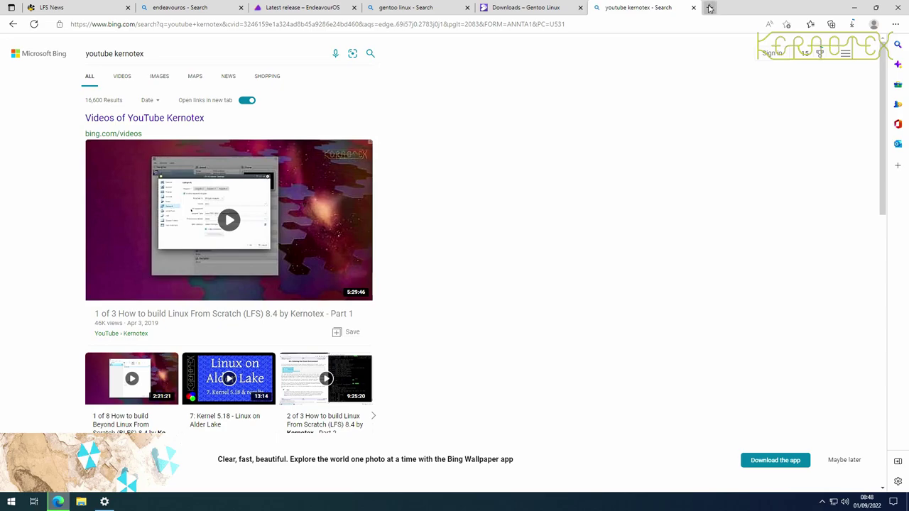
# Search the web for write iso to usb windows 10 in a new browser tab and look through the results.
pyautogui.click(709, 7)
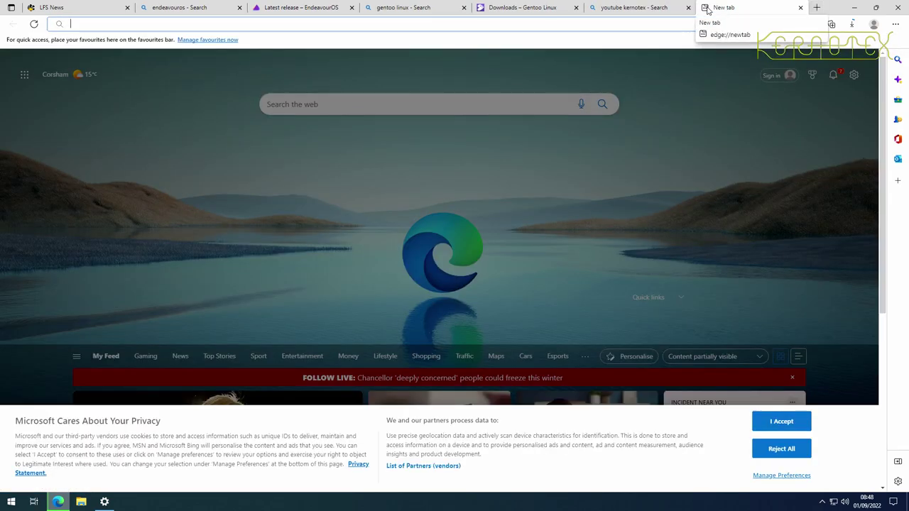
pyautogui.write('write iso to usb ')
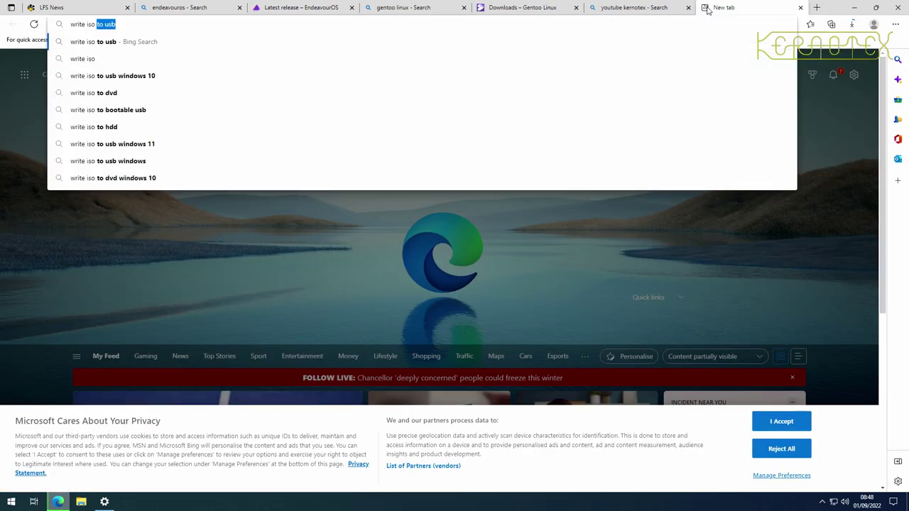
pyautogui.write('window s')
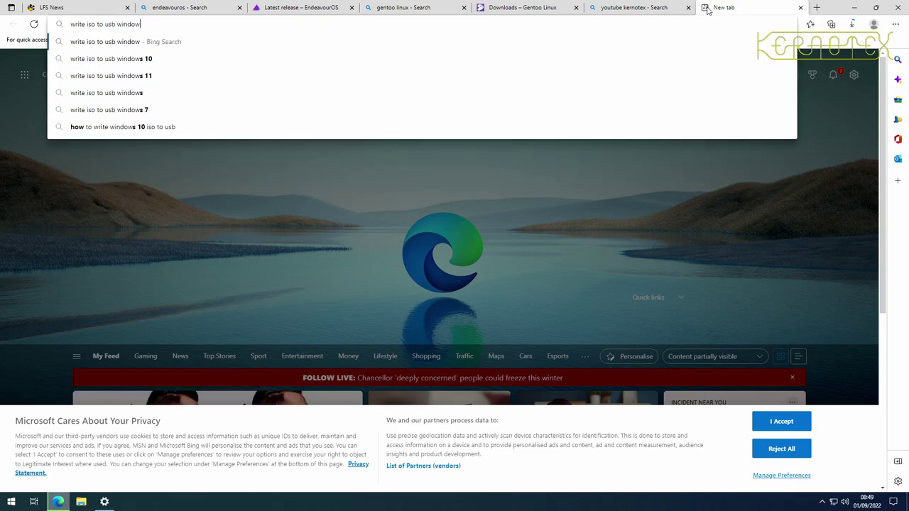
pyautogui.press('Return')
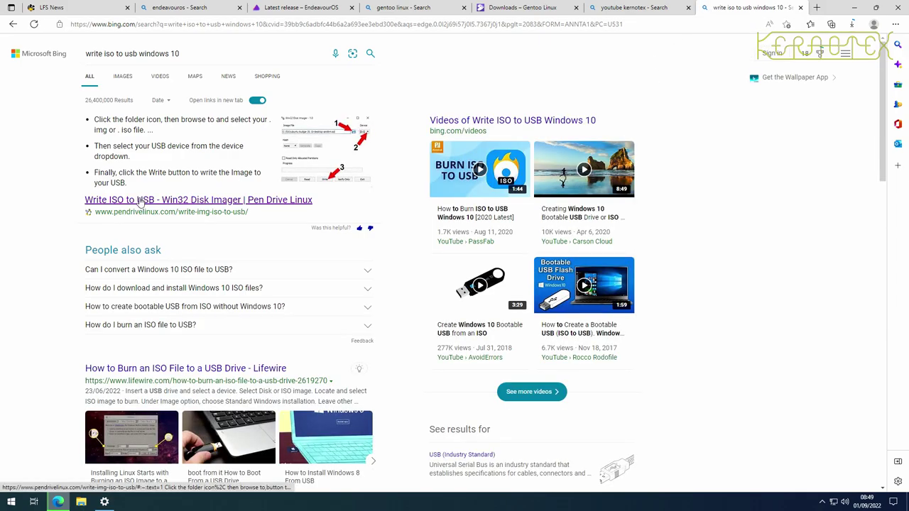
pyautogui.scroll(-4, 141, 198)
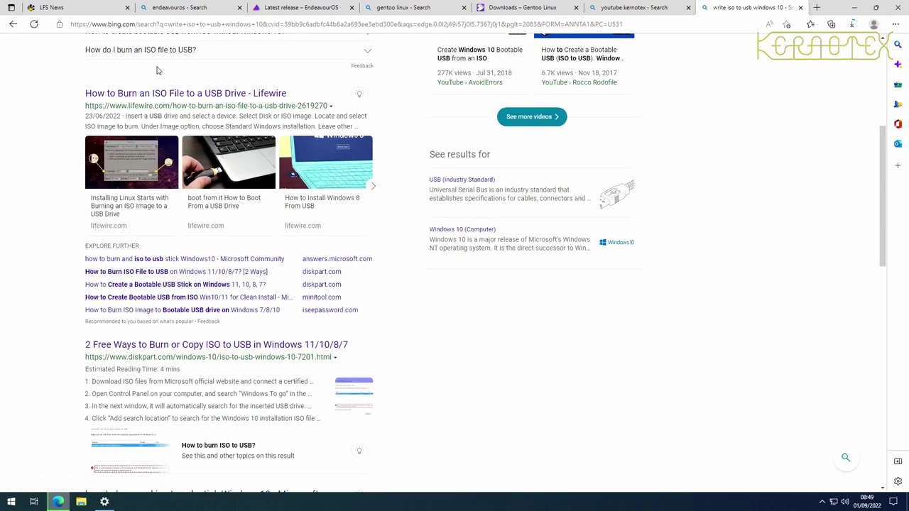
pyautogui.scroll(-1, 186, 273)
pyautogui.scroll(-3, 187, 281)
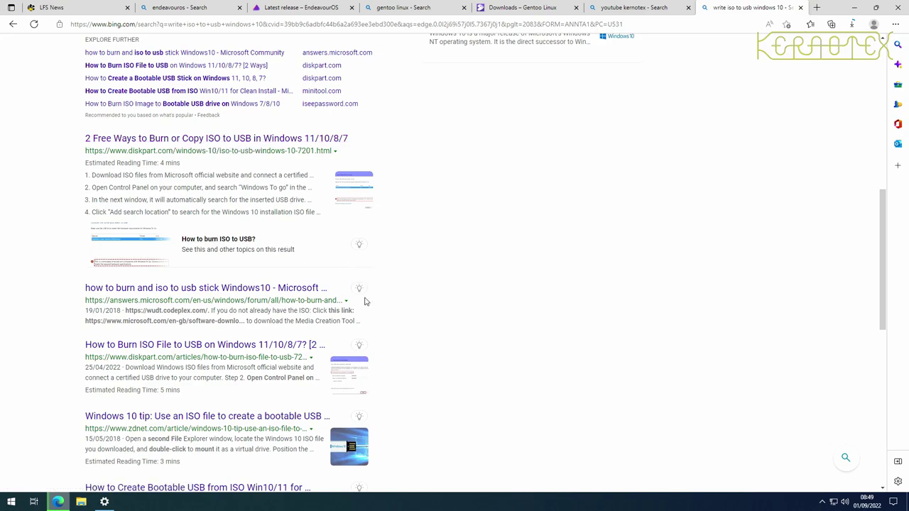
pyautogui.scroll(7, 327, 347)
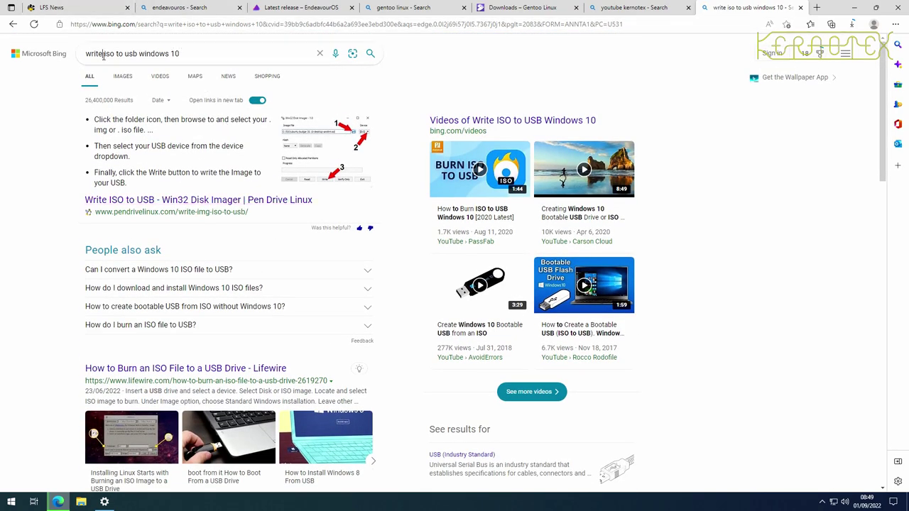
# Refine the search to write linux iso to usb windows 10 and examine the results for bootable USB guides.
pyautogui.click(104, 56)
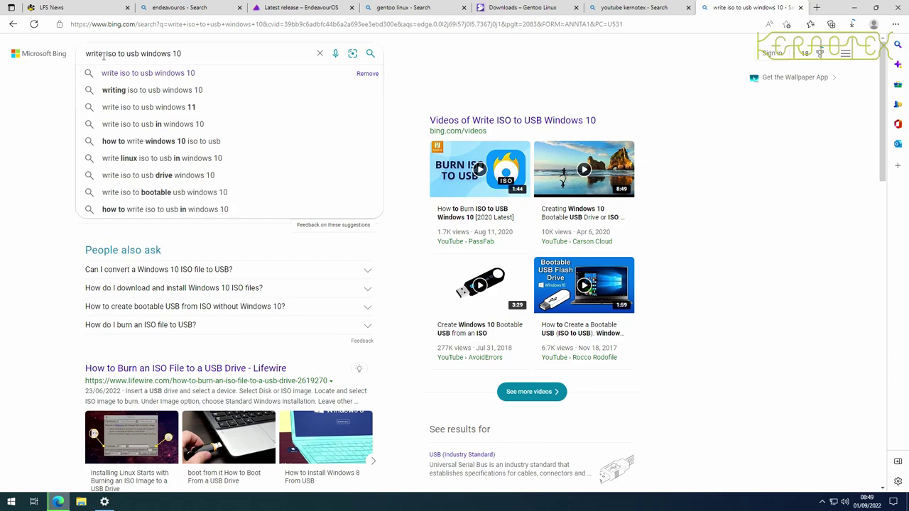
pyautogui.write('linux')
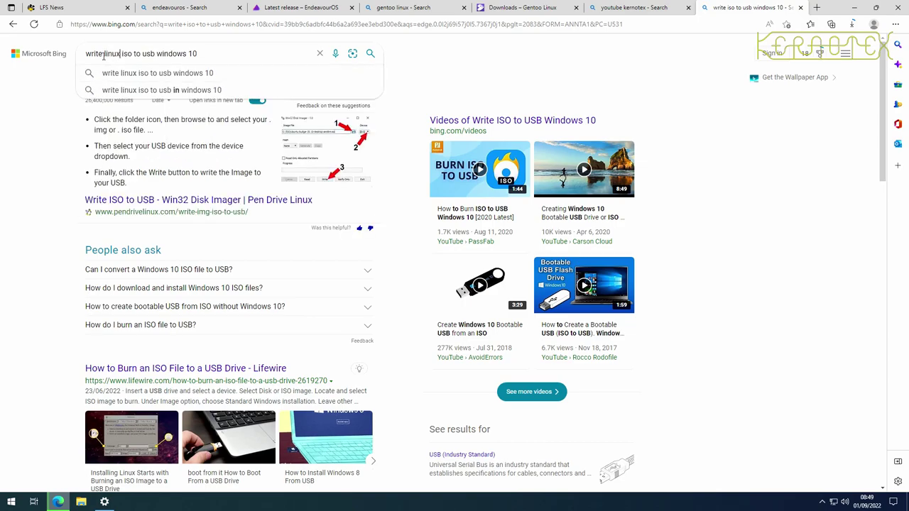
pyautogui.press('Return')
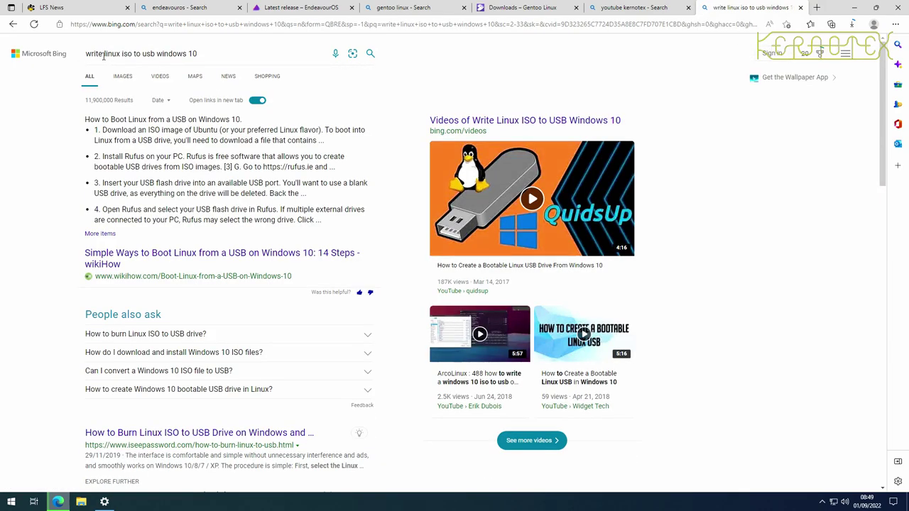
pyautogui.scroll(-2, 51, 332)
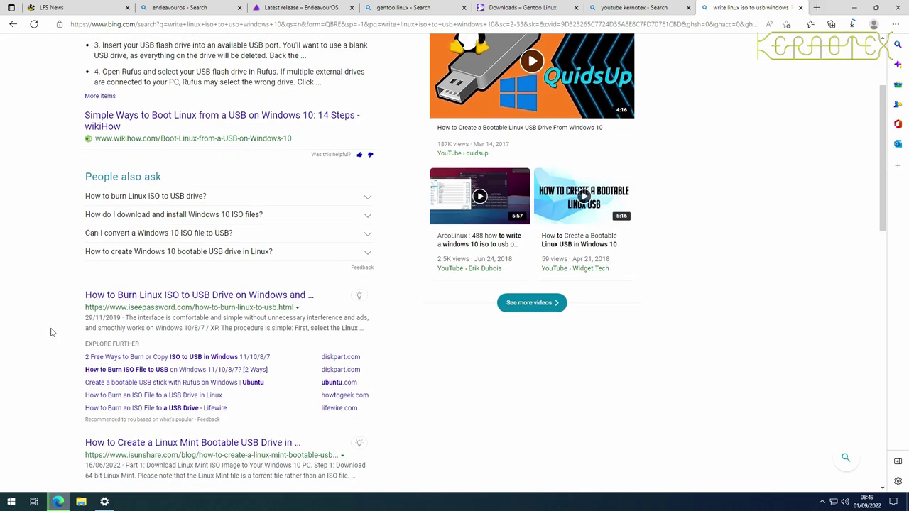
pyautogui.scroll(-2, 50, 332)
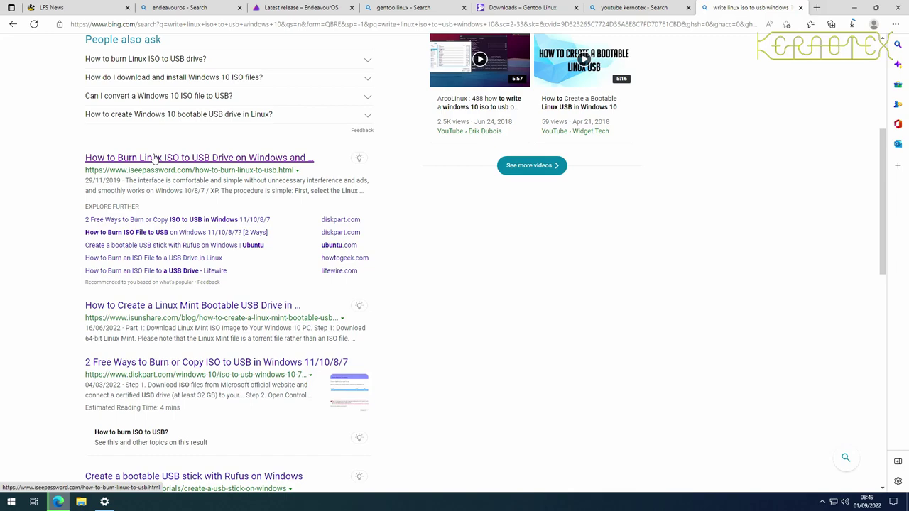
pyautogui.scroll(-2, 152, 157)
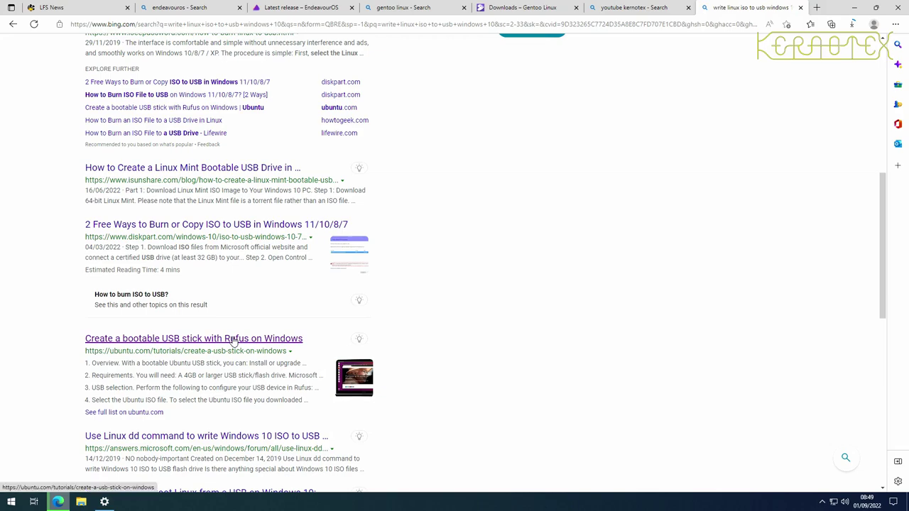
pyautogui.scroll(-2, 233, 341)
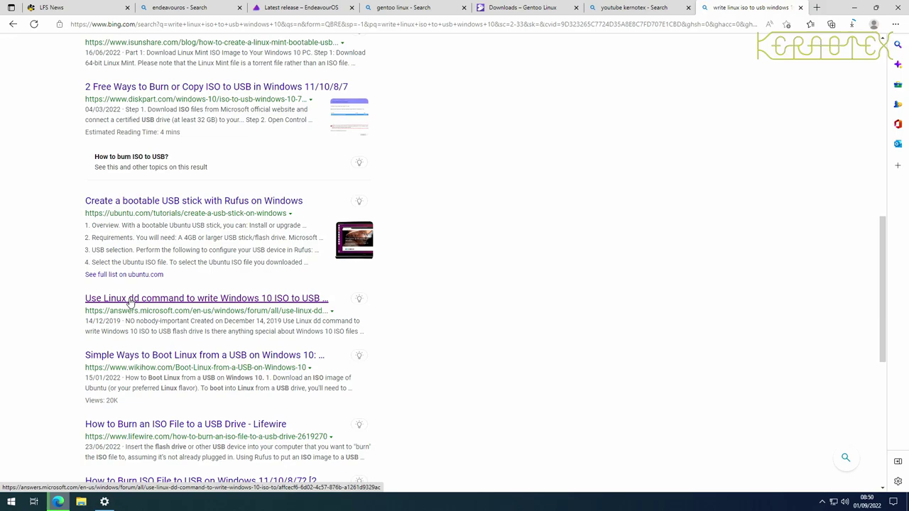
pyautogui.scroll(10, 129, 302)
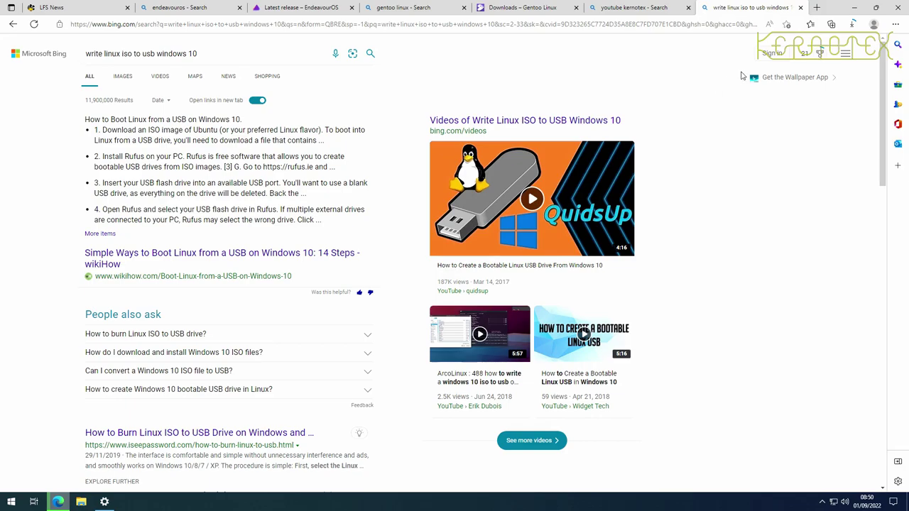
# Close the browser despite the unfinished download, and restart Windows.
pyautogui.click(896, 7)
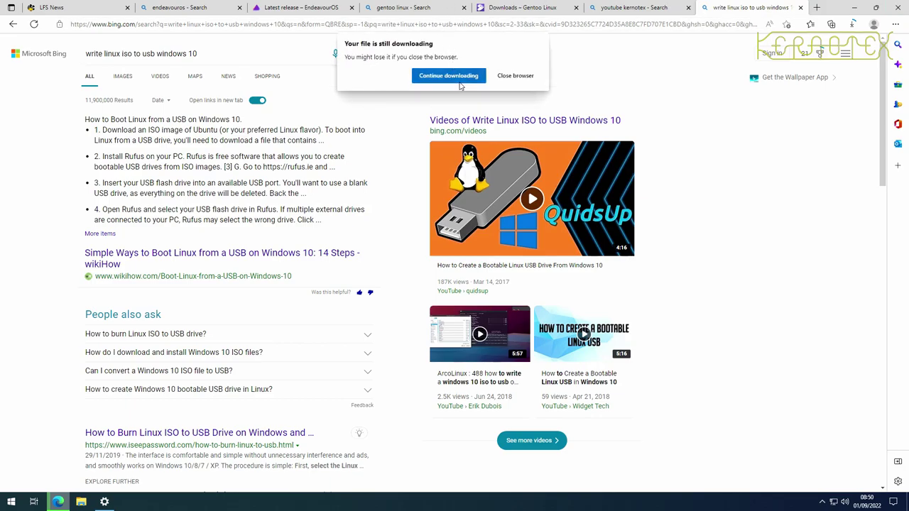
pyautogui.click(509, 76)
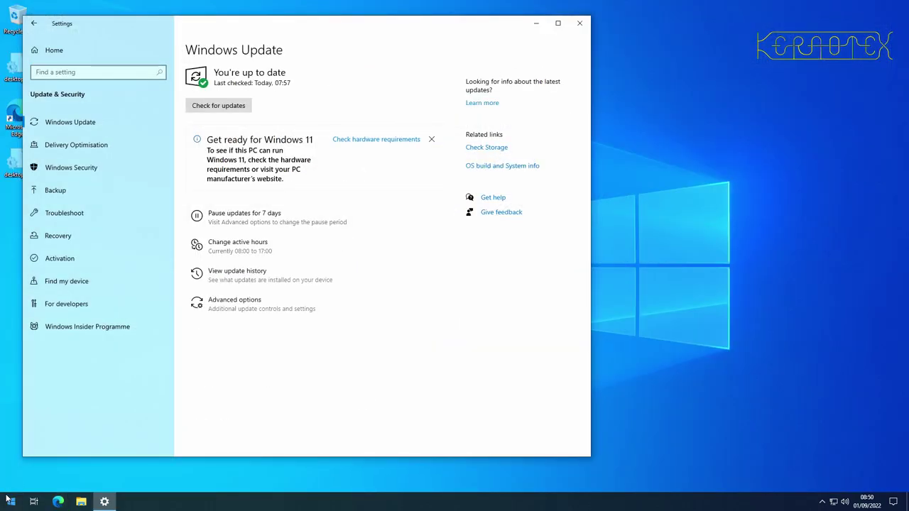
pyautogui.rightClick(11, 501)
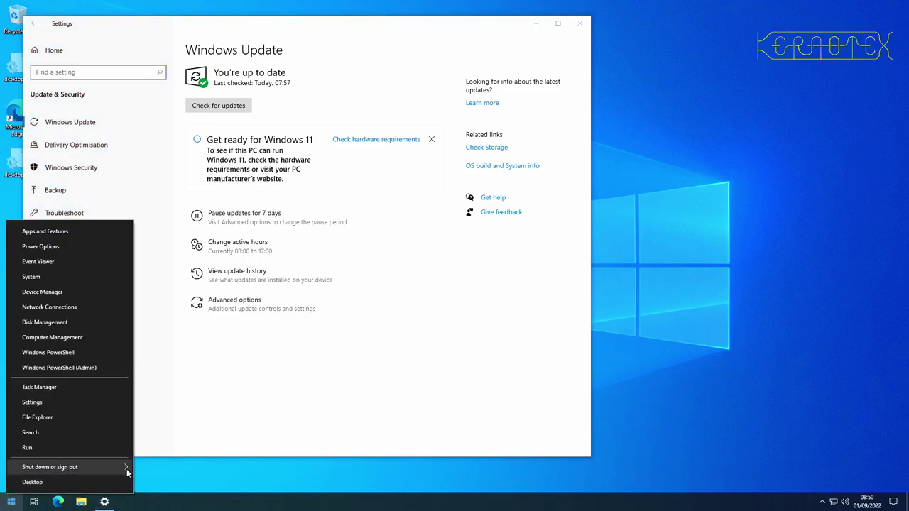
pyautogui.moveTo(119, 469)
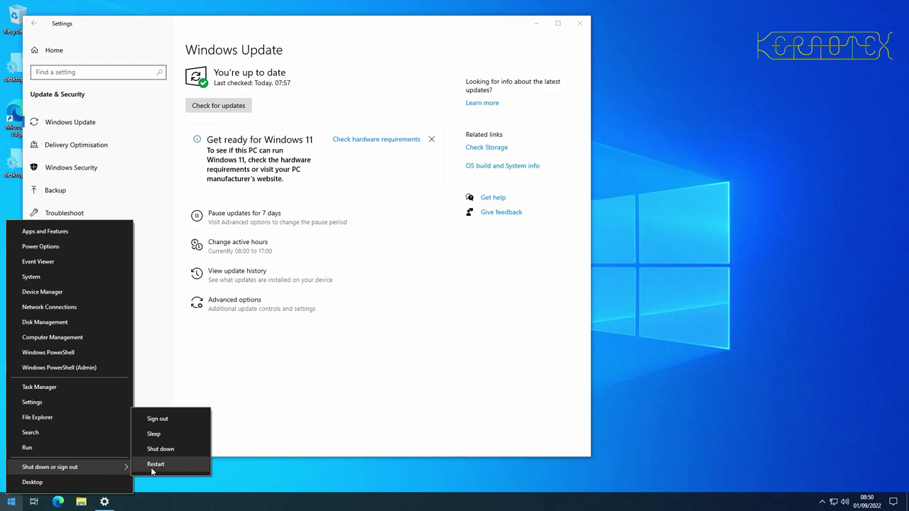
pyautogui.click(155, 463)
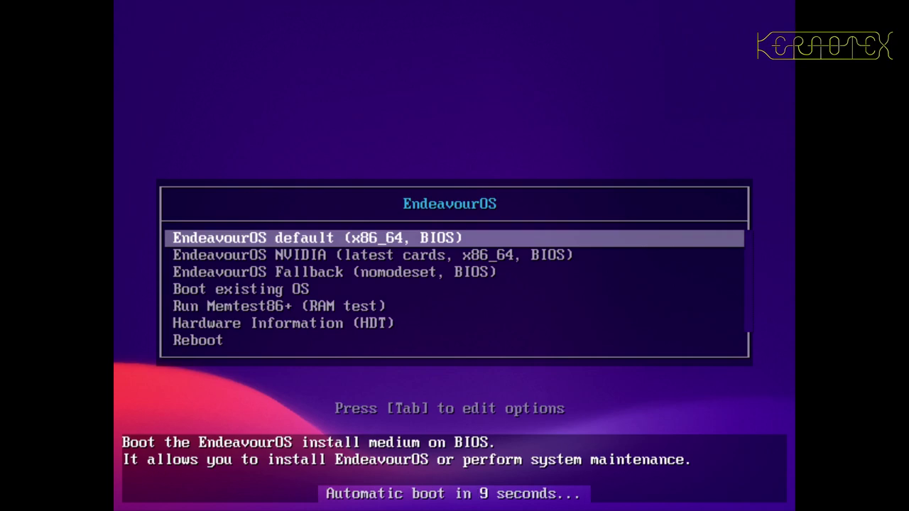
# Look through the EndeavourOS boot menu entries and run the Memtest86+ RAM test.
pyautogui.press('Down')
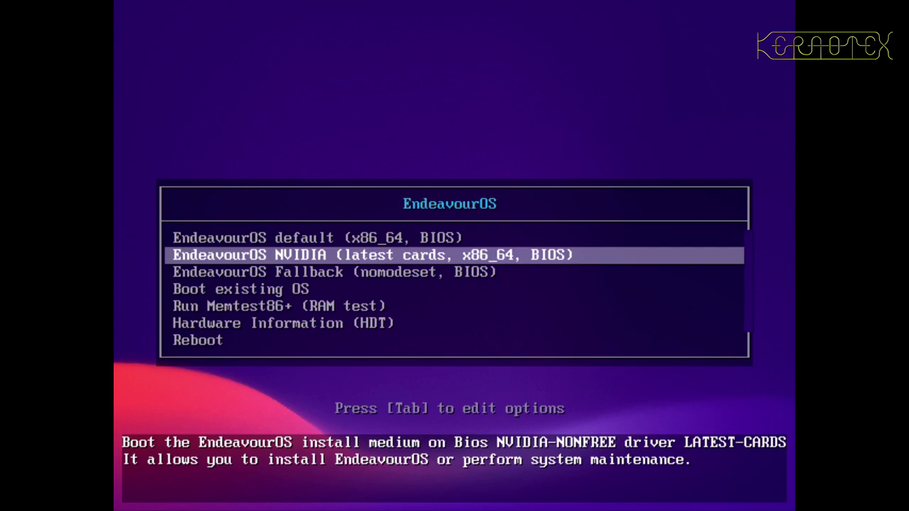
pyautogui.press('Up')
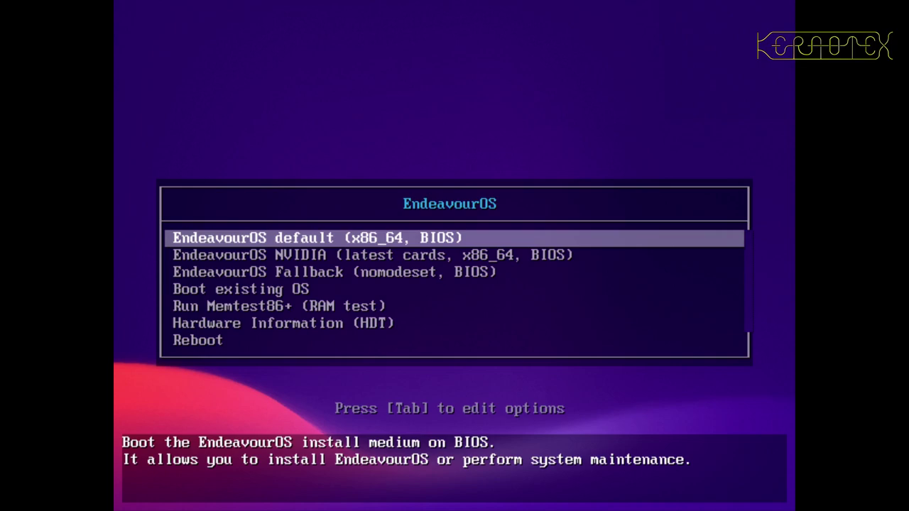
pyautogui.press('Down')
pyautogui.press('Down')
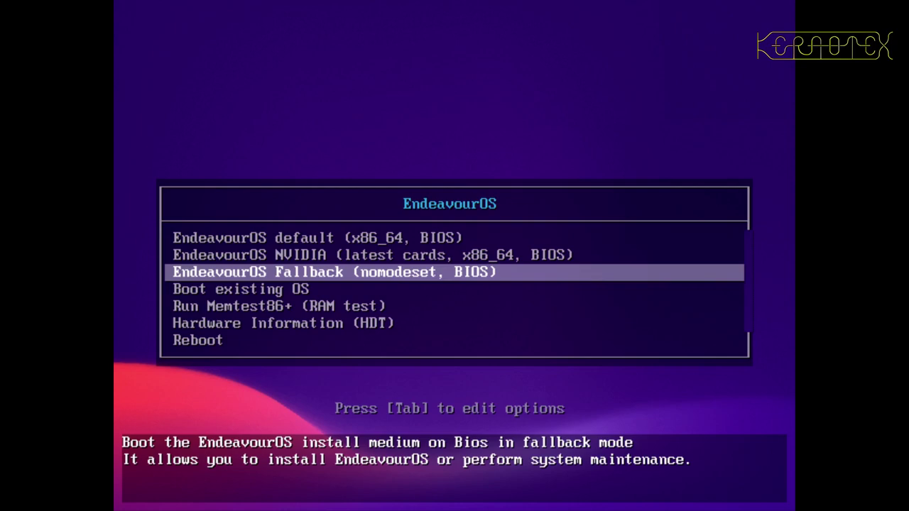
pyautogui.press('Down')
pyautogui.press('Down')
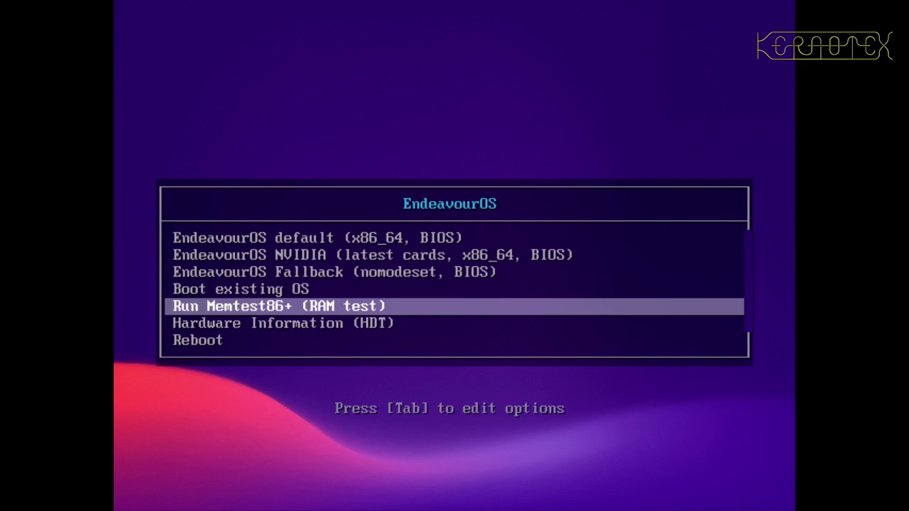
pyautogui.press('Return')
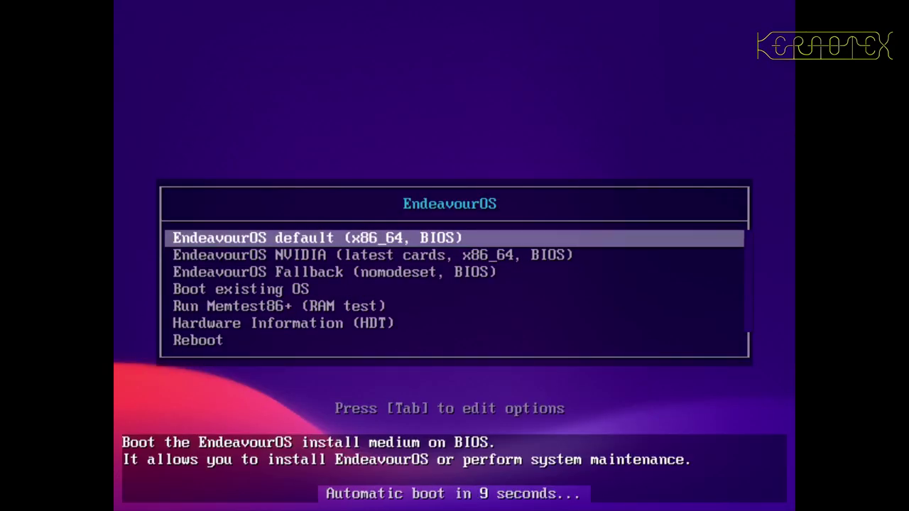
# Boot the EndeavourOS default (x86_64, BIOS) live system and close its Welcome window.
pyautogui.press('Return')
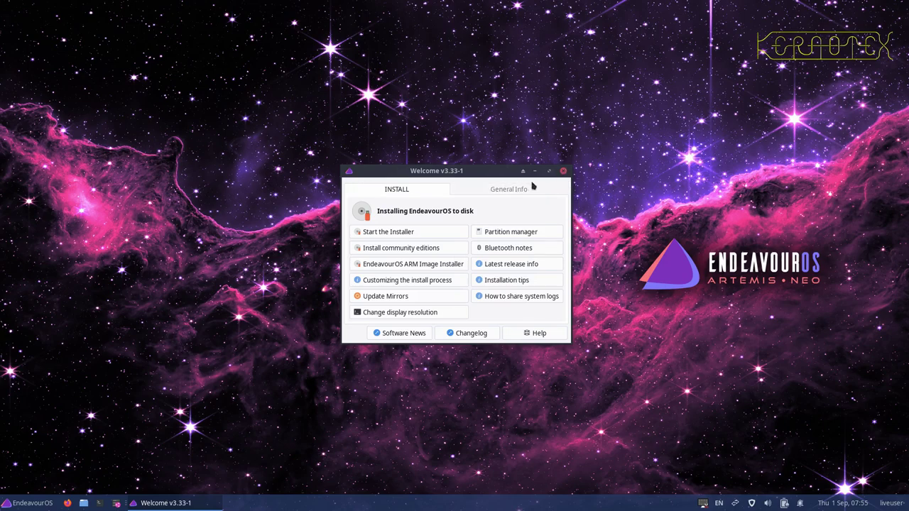
pyautogui.click(563, 171)
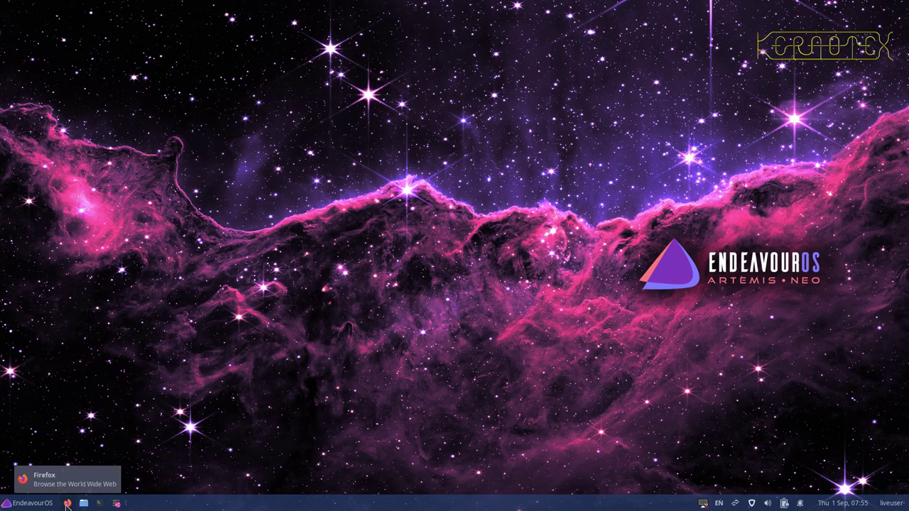
# Open Firefox and a terminal, then enlarge the terminal's text and move its window up to fit on the desktop.
pyautogui.click(66, 503)
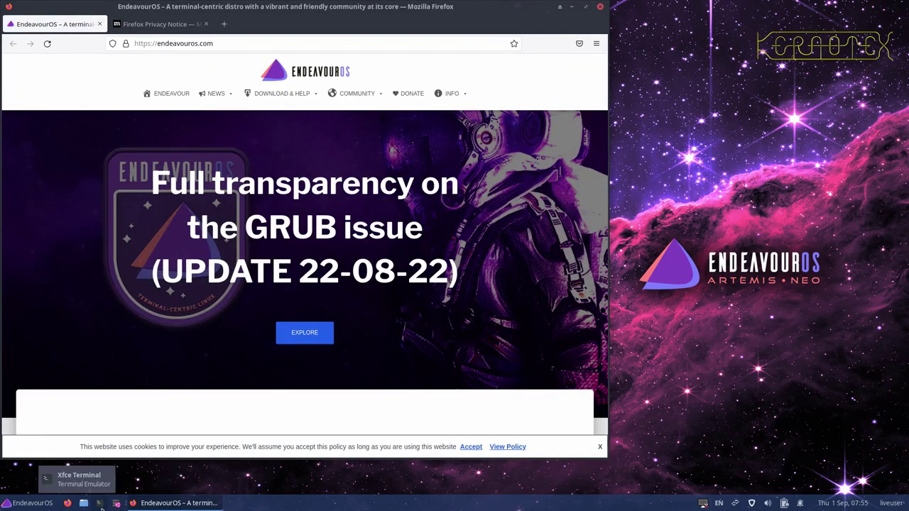
pyautogui.click(100, 502)
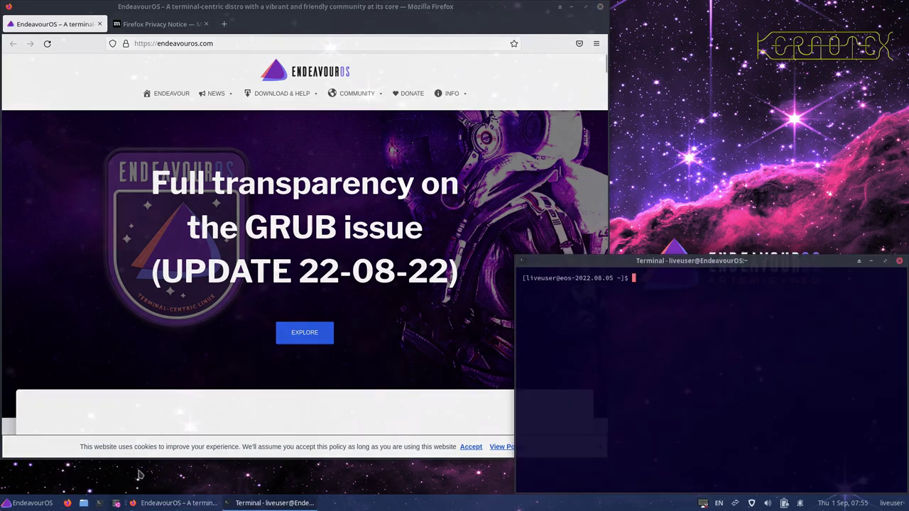
pyautogui.doubleClick(748, 260)
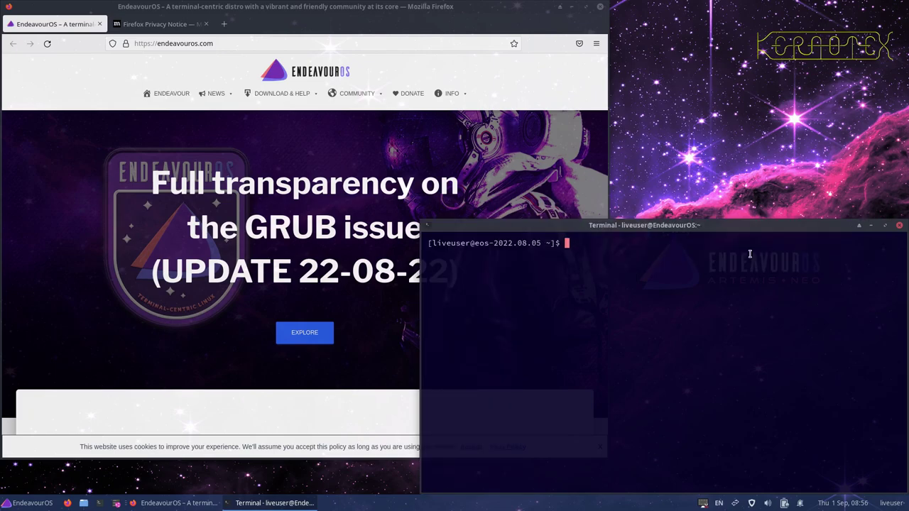
pyautogui.hotkey('ctrl', '+')
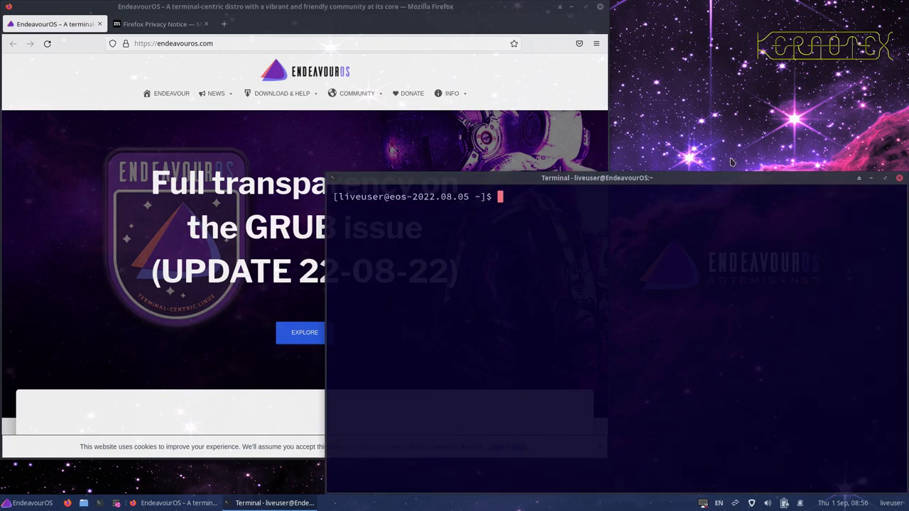
pyautogui.moveTo(720, 172); pyautogui.dragTo(699, 3)
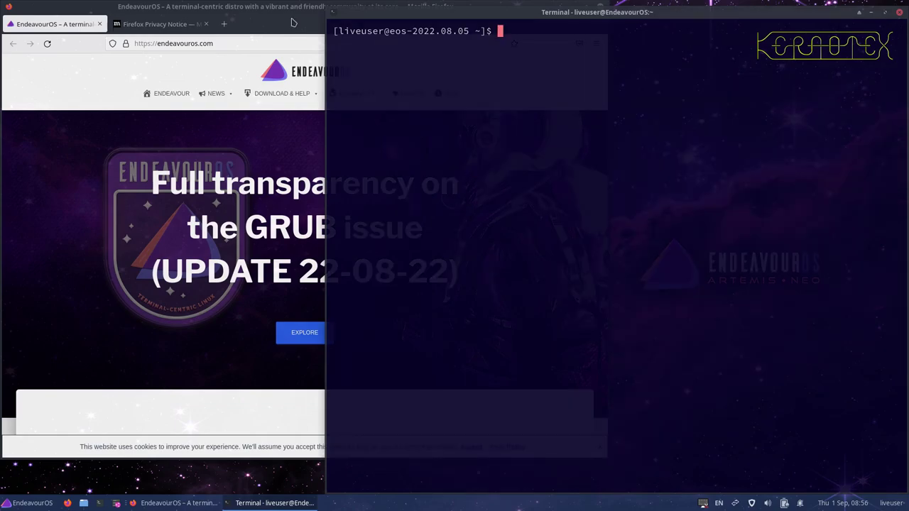
# Search for linux from scratch in Firefox, reject the optional Google cookies, and open the Linux From Scratch website.
pyautogui.click(168, 8)
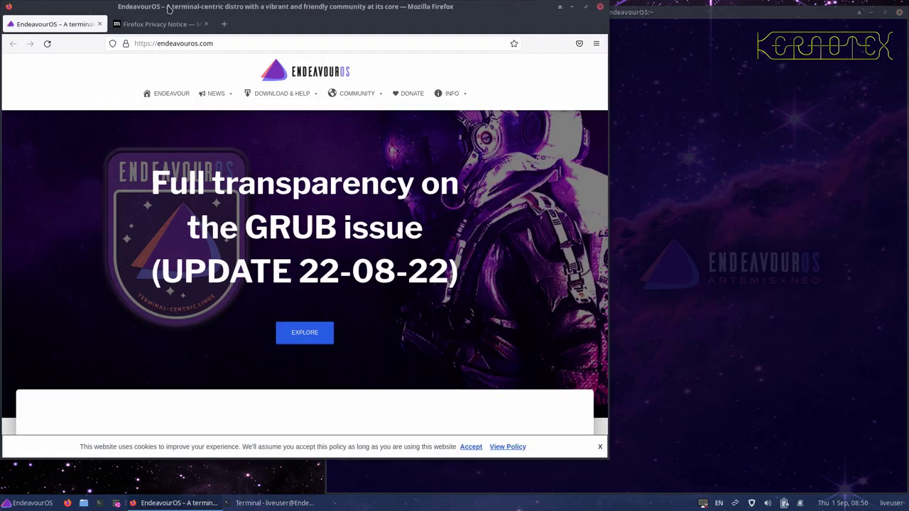
pyautogui.click(237, 41)
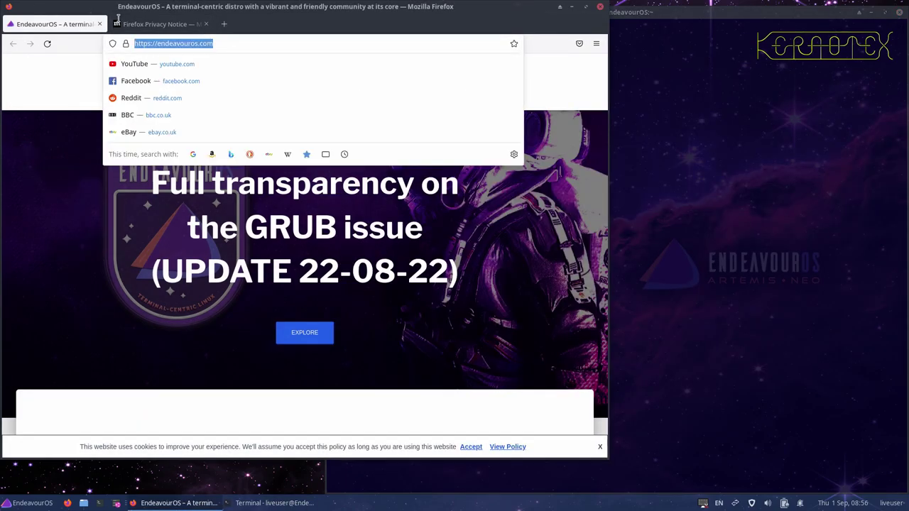
pyautogui.write('linux')
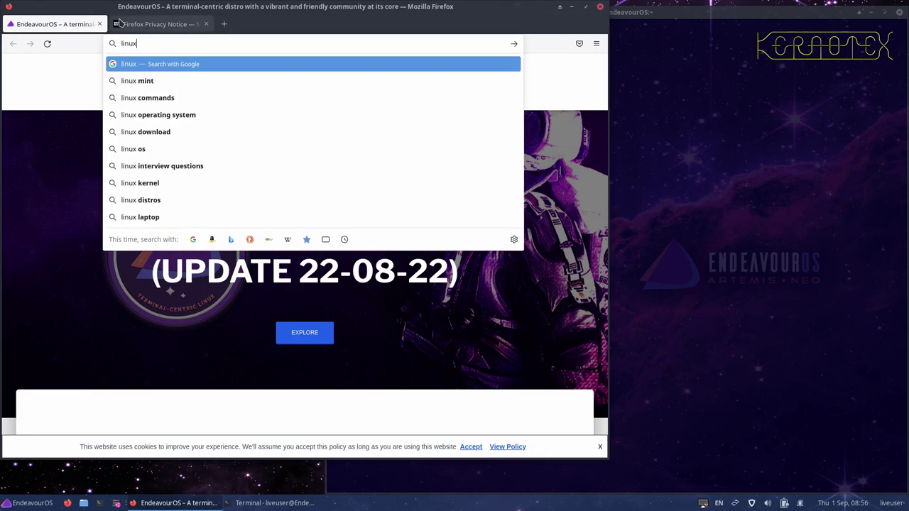
pyautogui.write(' from scratch')
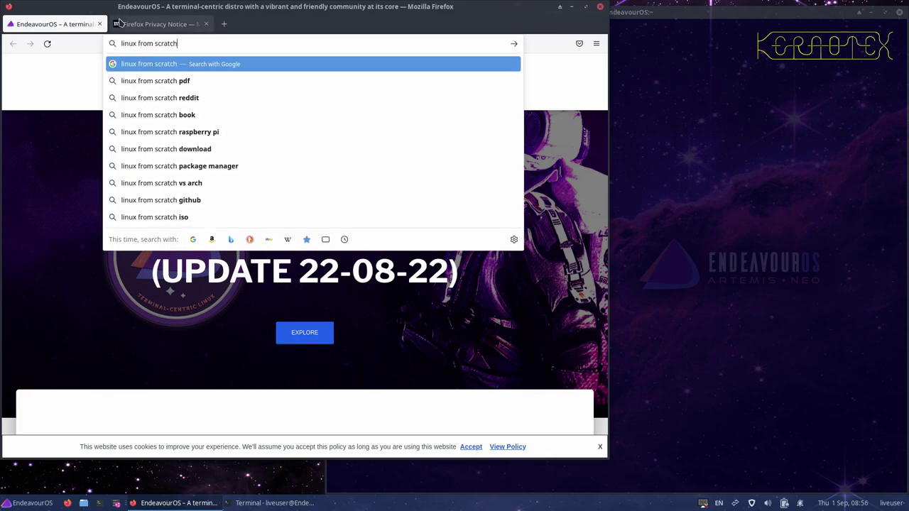
pyautogui.press('Return')
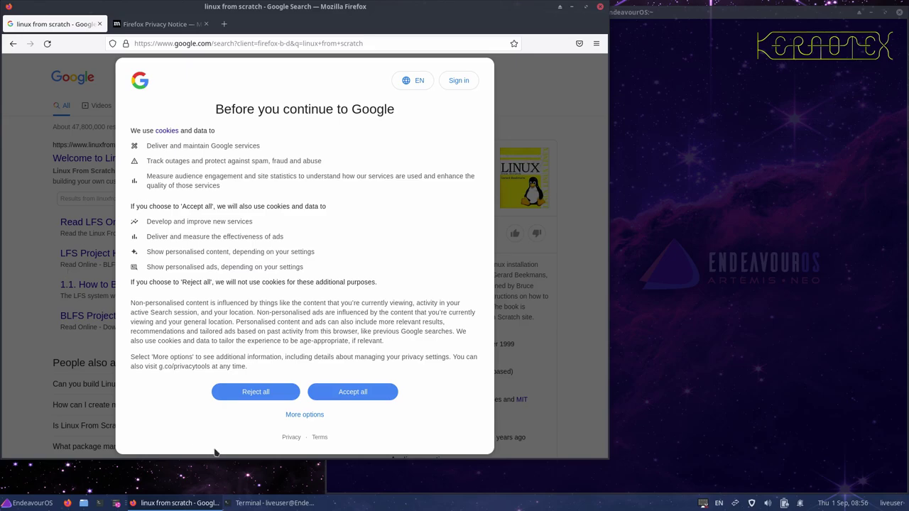
pyautogui.click(277, 392)
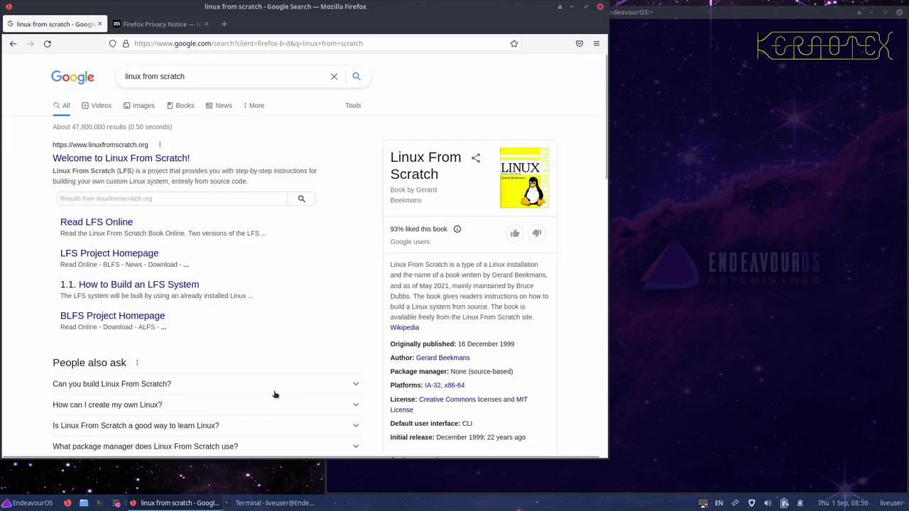
pyautogui.click(131, 156)
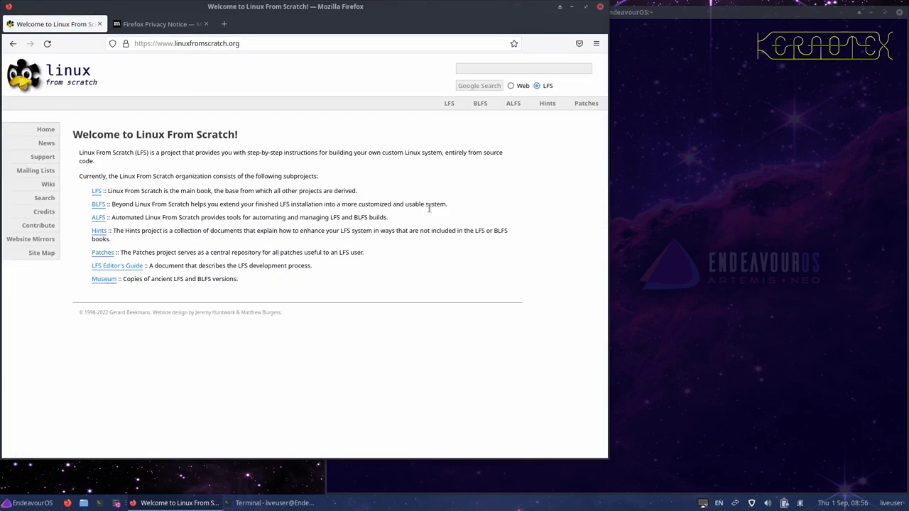
# Open the Host System Requirements page of the Stable LFS book for online reading.
pyautogui.click(98, 192)
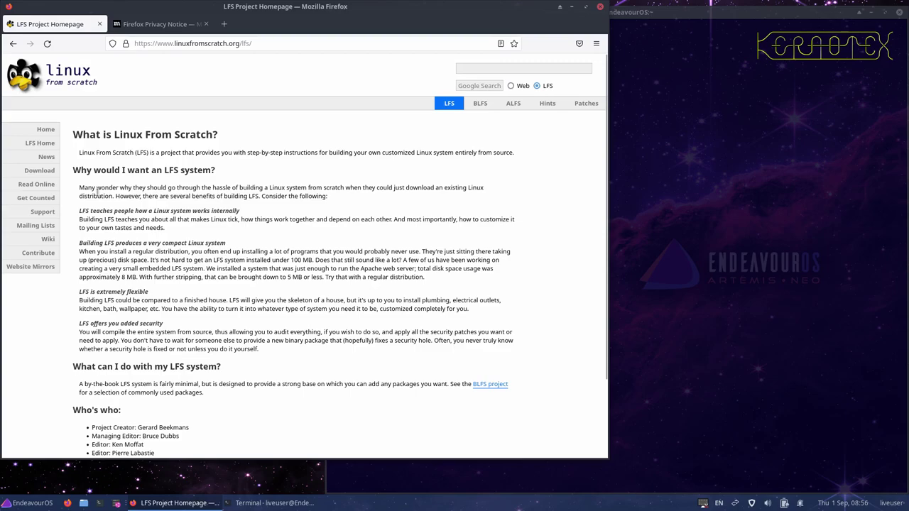
pyautogui.click(50, 184)
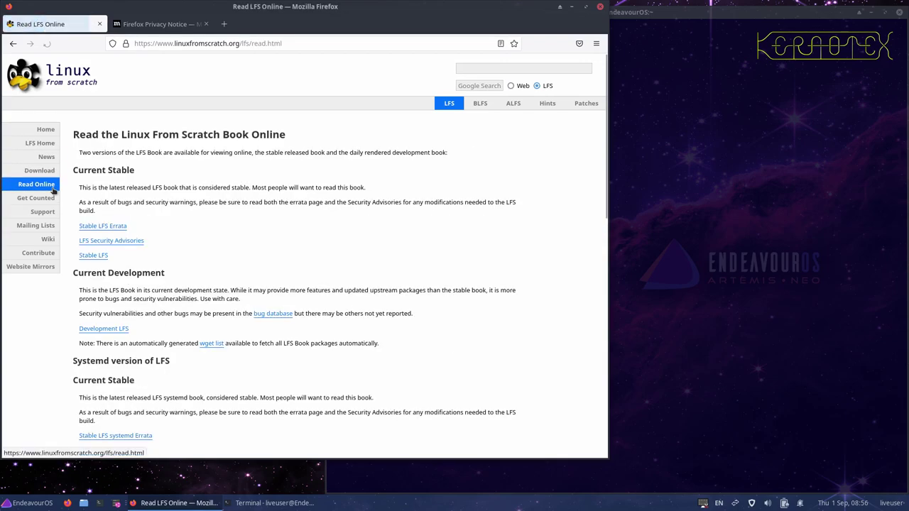
pyautogui.click(96, 254)
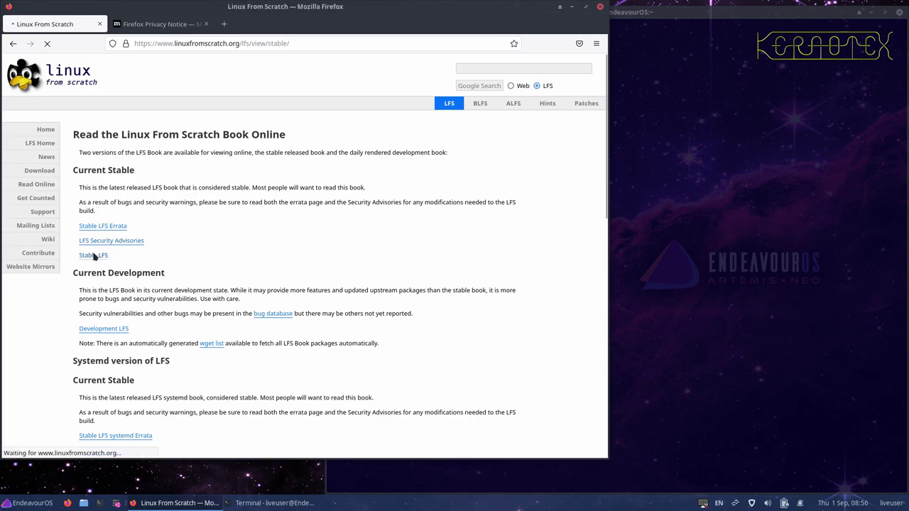
pyautogui.scroll(-5, 95, 257)
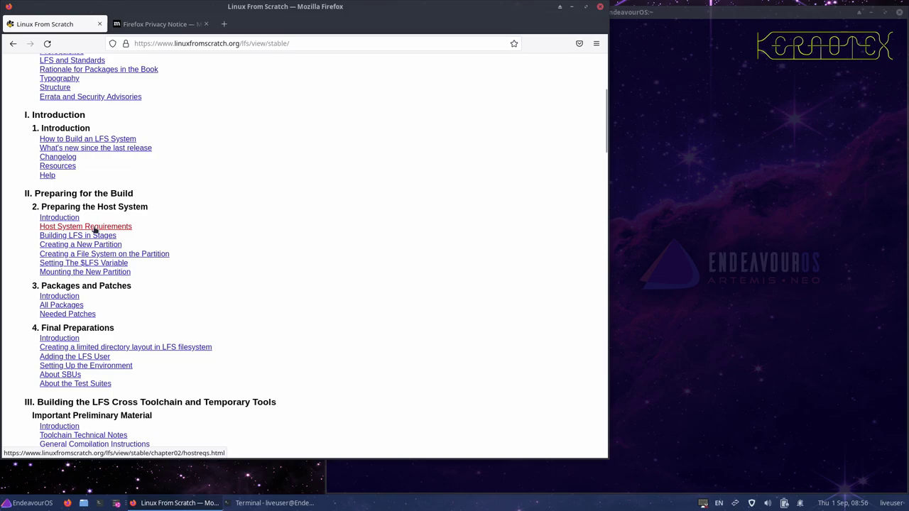
pyautogui.click(94, 226)
# Copy the complete version-check.sh commands from the Host System Requirements page and run them in the terminal.
pyautogui.scroll(-10, 104, 229)
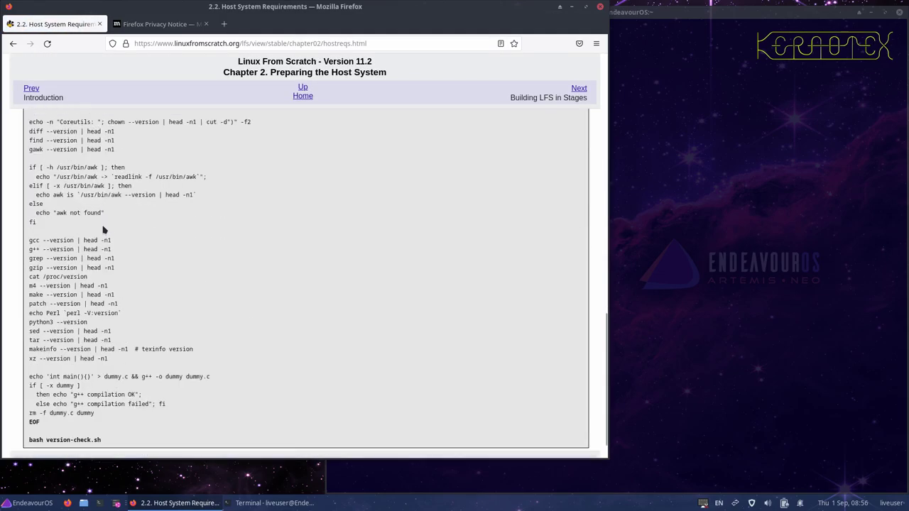
pyautogui.scroll(10, 103, 227)
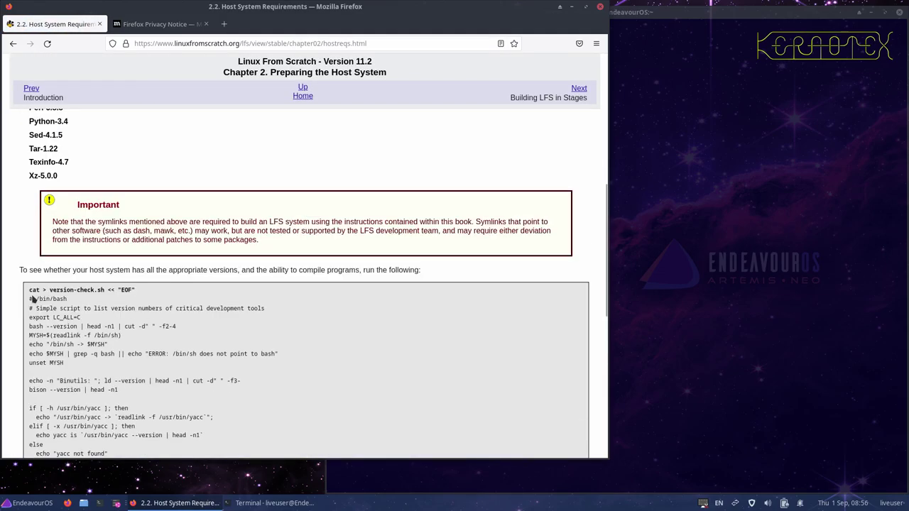
pyautogui.moveTo(32, 299); pyautogui.dragTo(136, 413)
pyautogui.scroll(-10, 120, 438)
pyautogui.click(792, 245)
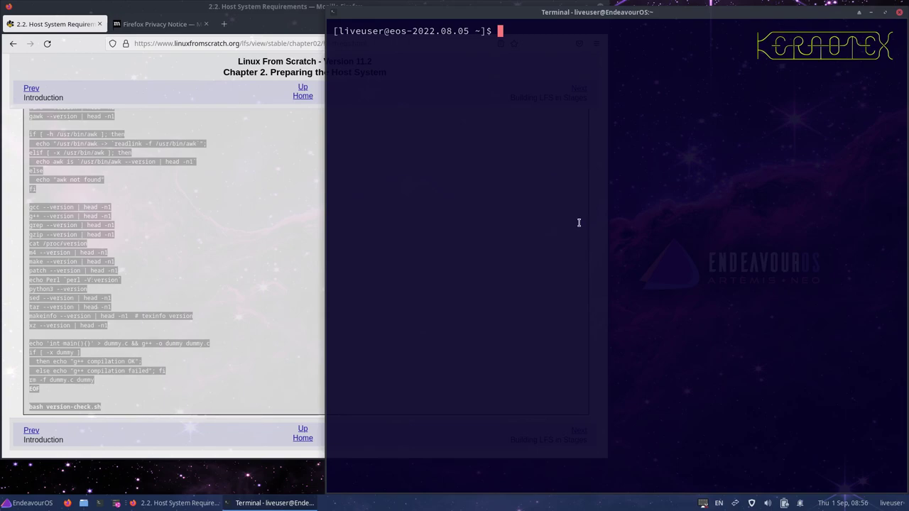
pyautogui.middleClick(435, 182)
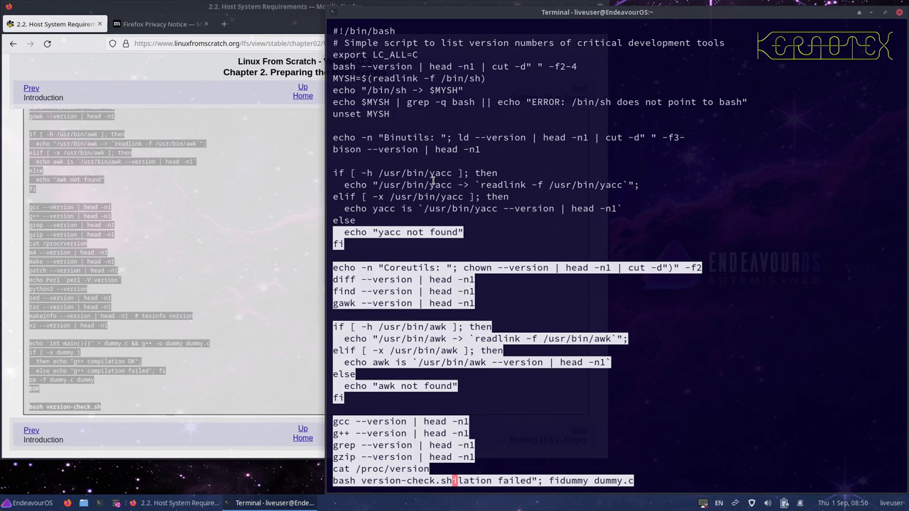
pyautogui.press('Return')
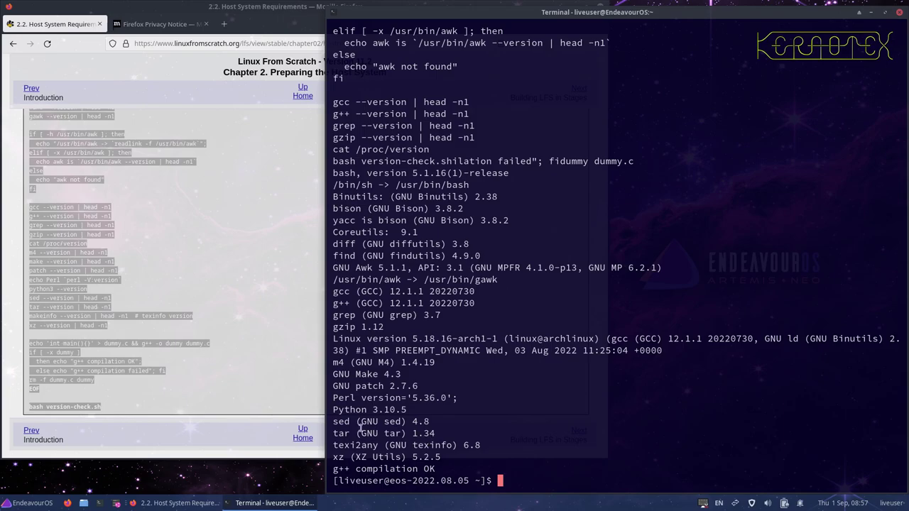
# Restart the computer from the EndeavourOS live session.
pyautogui.click(32, 502)
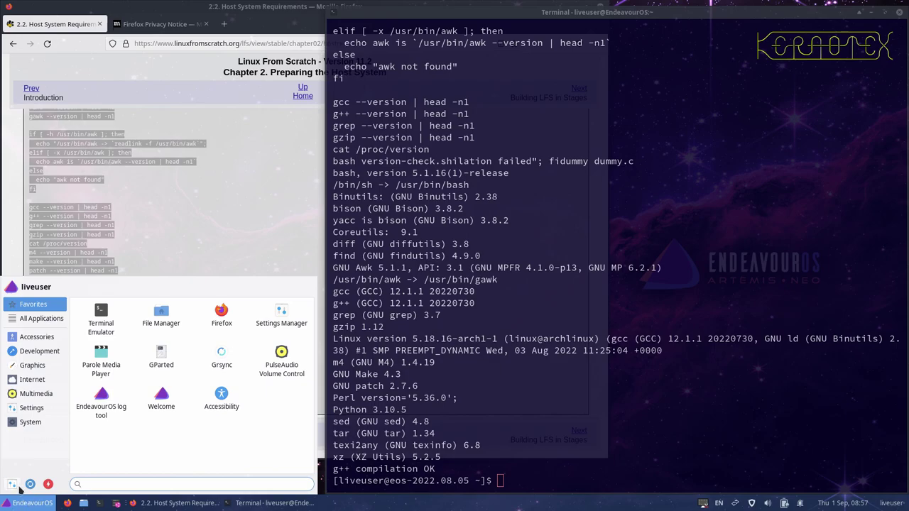
pyautogui.click(31, 484)
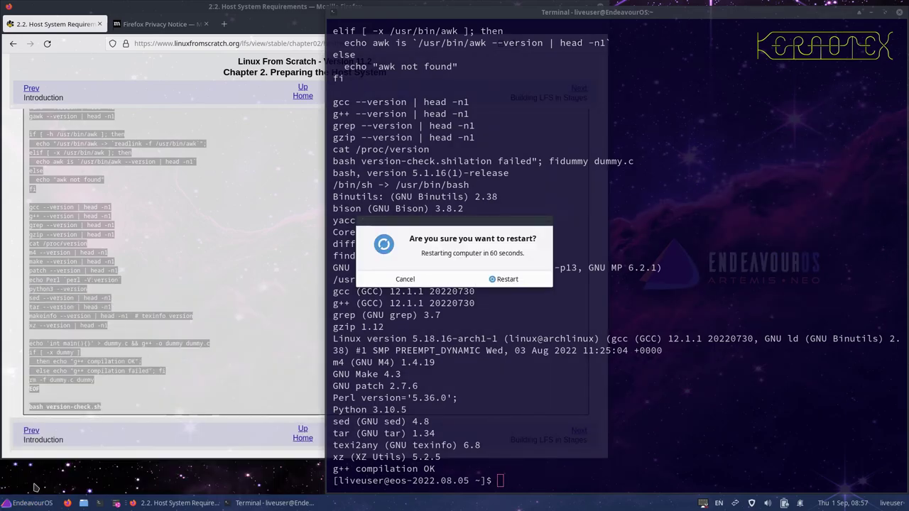
pyautogui.click(533, 282)
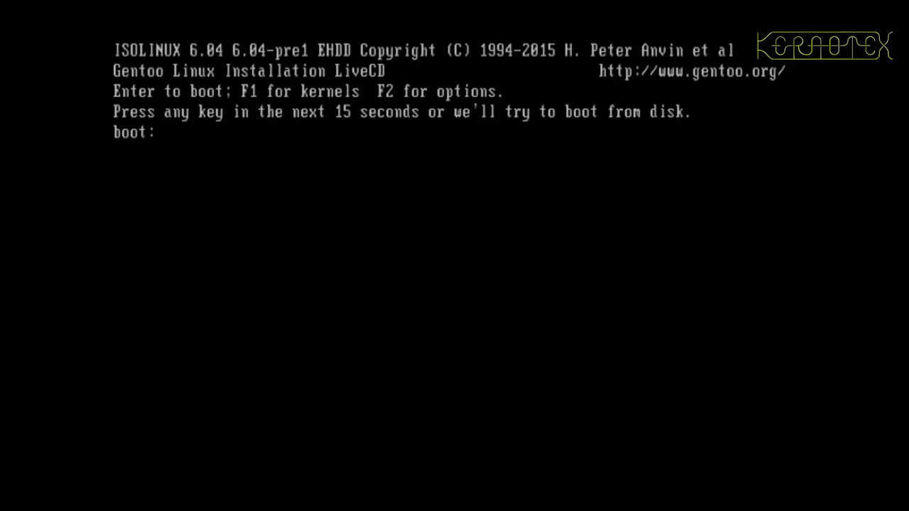
# List the boot entries at the Gentoo LiveCD prompt and boot memtest86.
pyautogui.press('Tab')
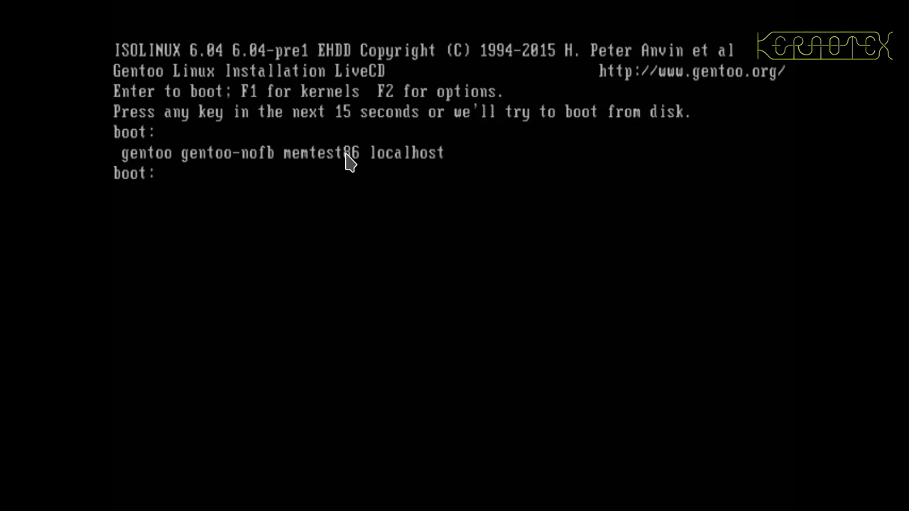
pyautogui.write('memtest86')
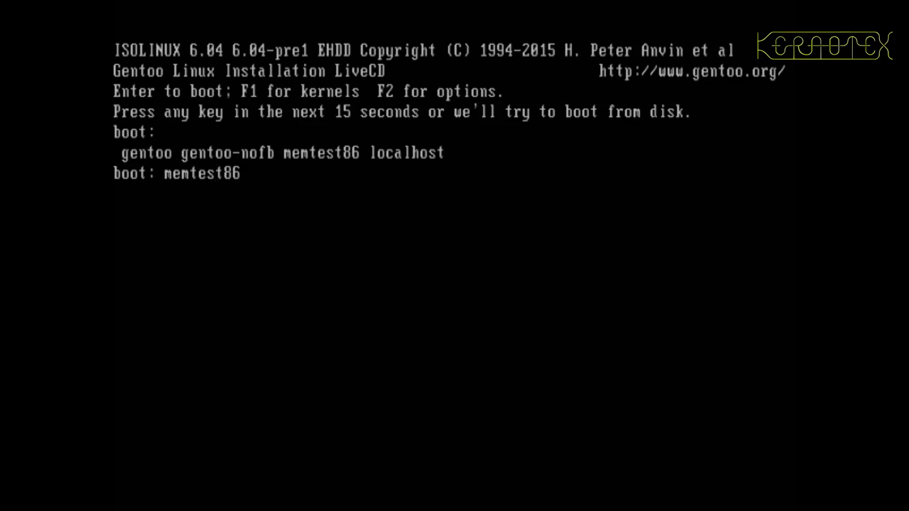
pyautogui.press('Return')
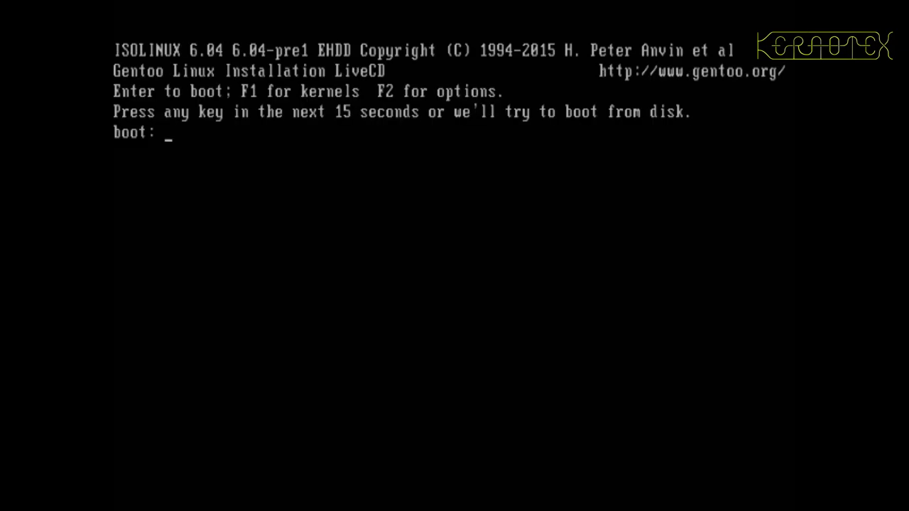
# Show the boot entries, available kernels, boot options overview and first page of hardware options at the Gentoo boot prompt.
pyautogui.press('Tab')
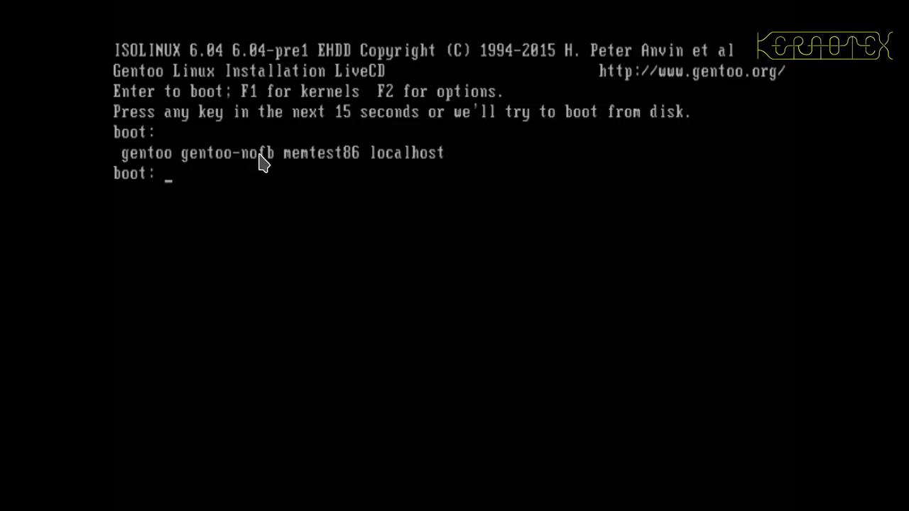
pyautogui.press('F1')
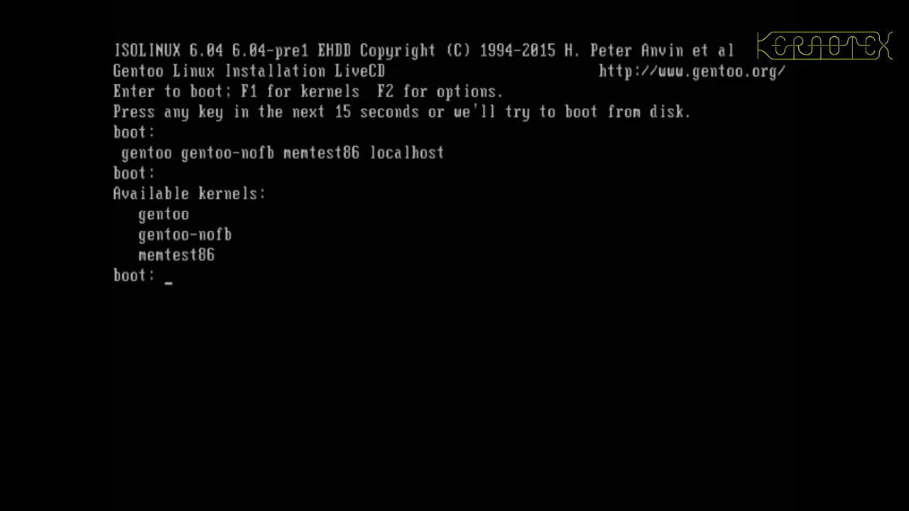
pyautogui.press('F2')
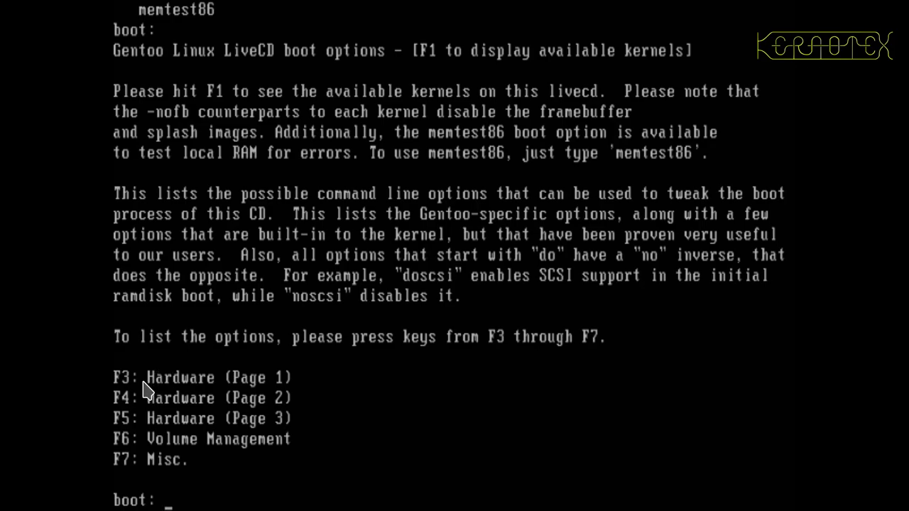
pyautogui.press('F3')
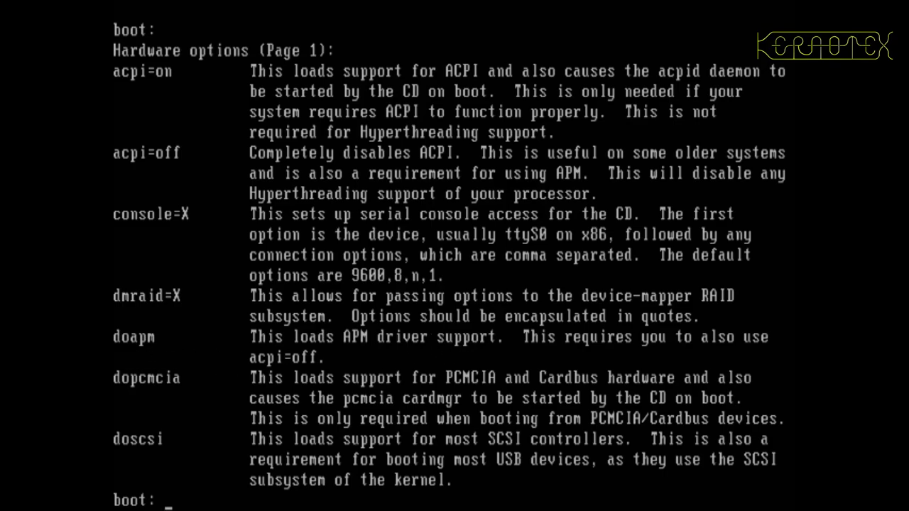
# Enter gentoo with the doapm and doscsi options on the boot line without booting.
pyautogui.write('gentoo')
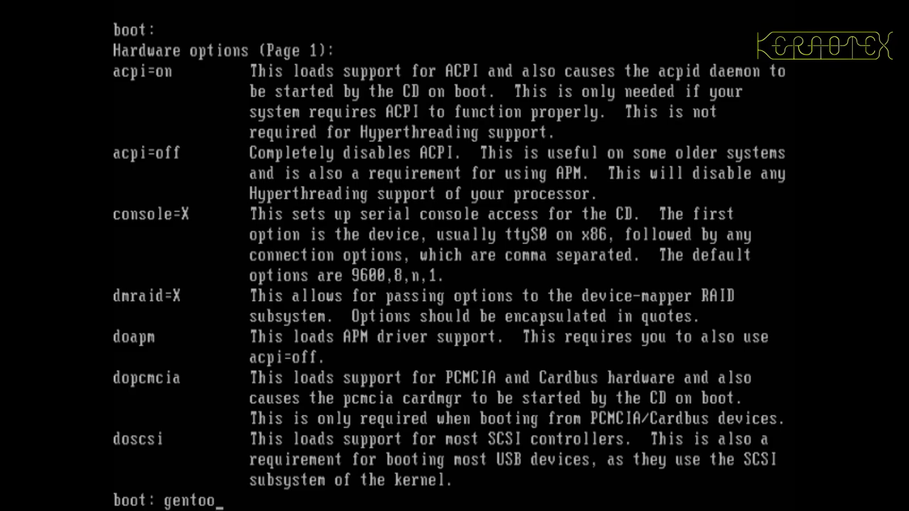
pyautogui.write(' doapm')
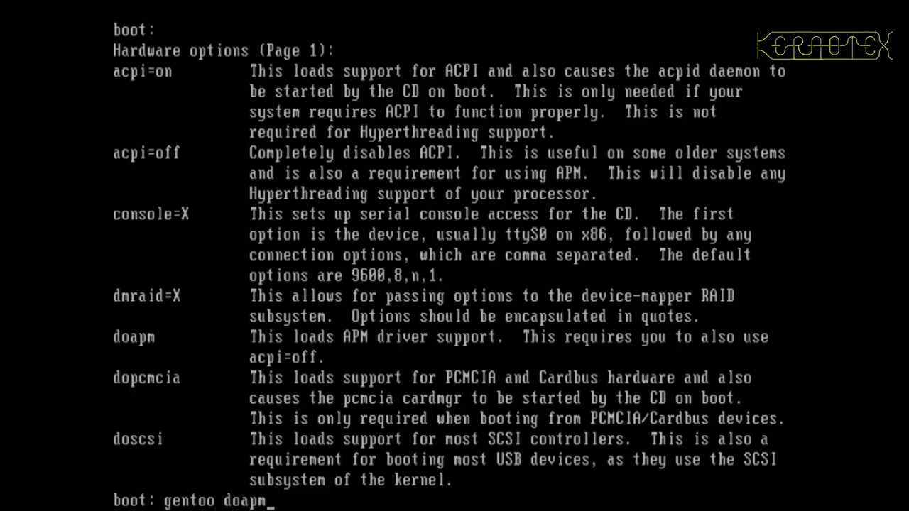
pyautogui.write(' doscsi')
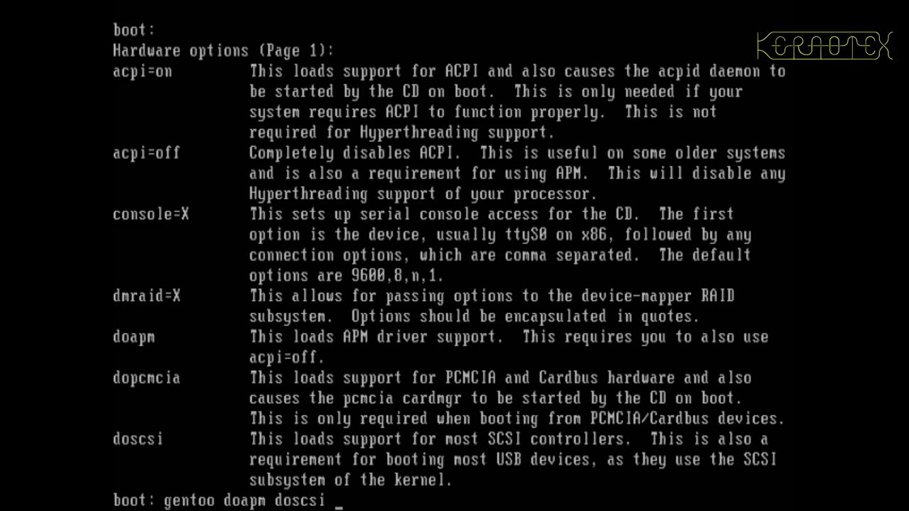
# Show hardware option pages 2 and 3, the volume management options and the miscellaneous boot options.
pyautogui.press('F4')
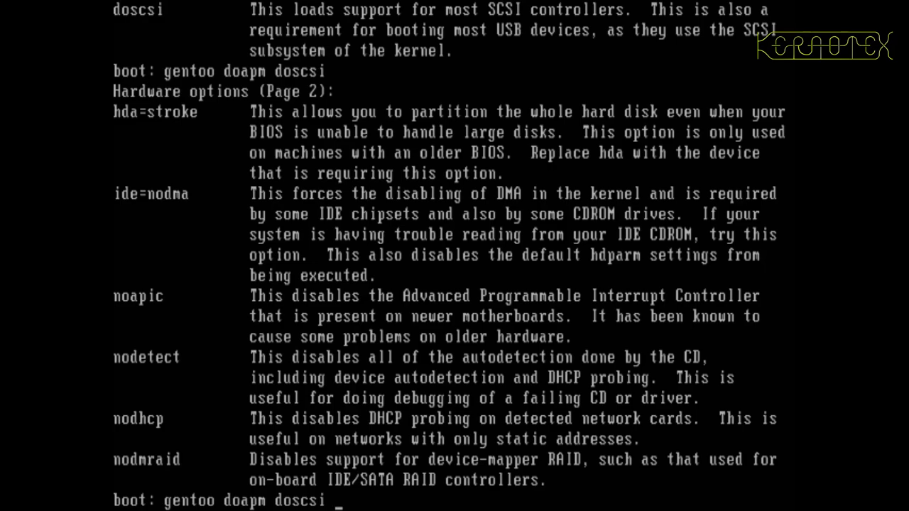
pyautogui.press('F5')
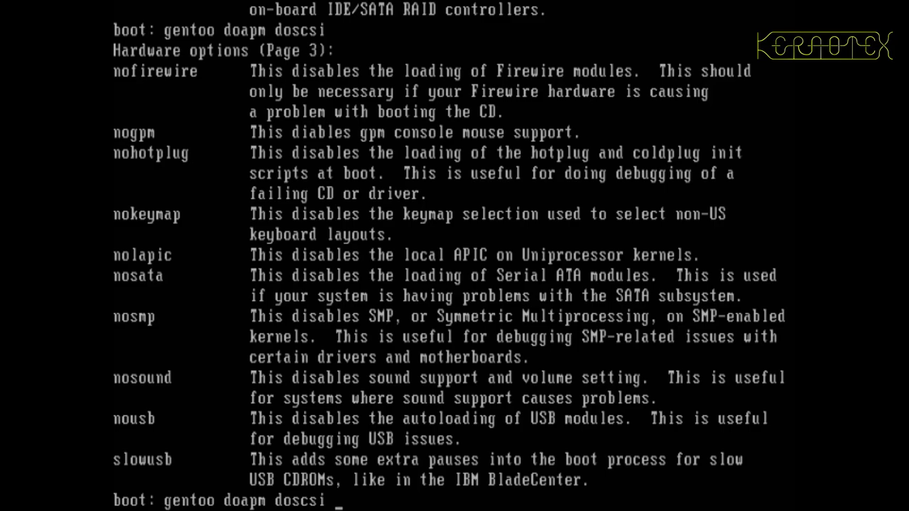
pyautogui.press('F6')
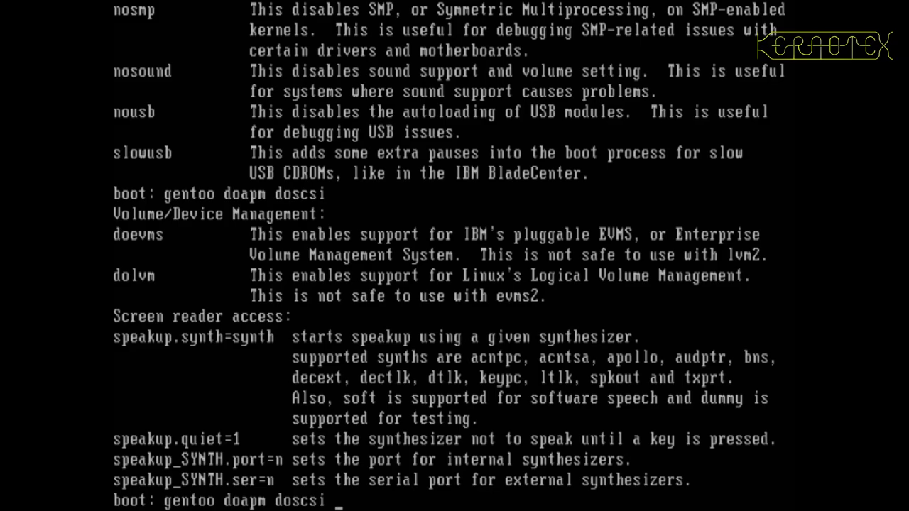
pyautogui.press('F7')
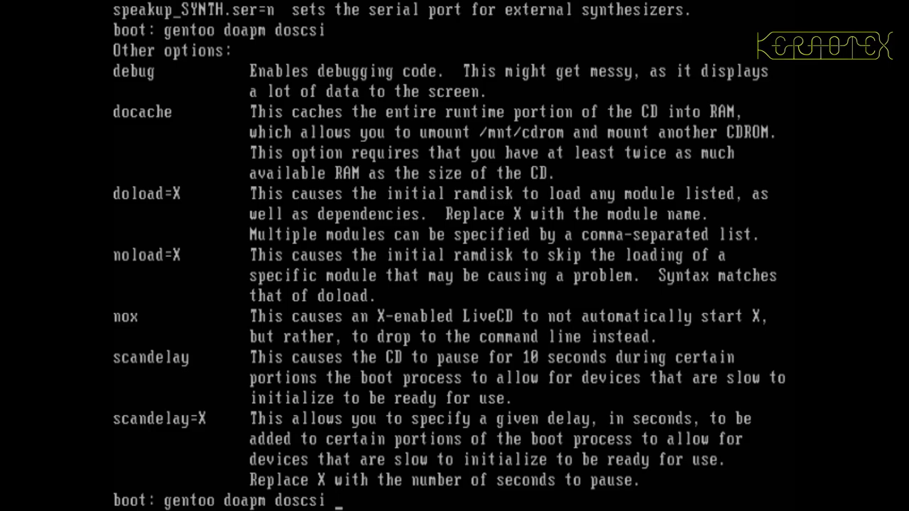
# Remove the doscsi and doapm options from the boot line, keeping only gentoo.
pyautogui.press('BackSpace')
pyautogui.press('BackSpace')
pyautogui.press('BackSpace')
pyautogui.press('BackSpace')
pyautogui.press('BackSpace')
pyautogui.press('BackSpace')
pyautogui.press('BackSpace')
pyautogui.press('BackSpace')
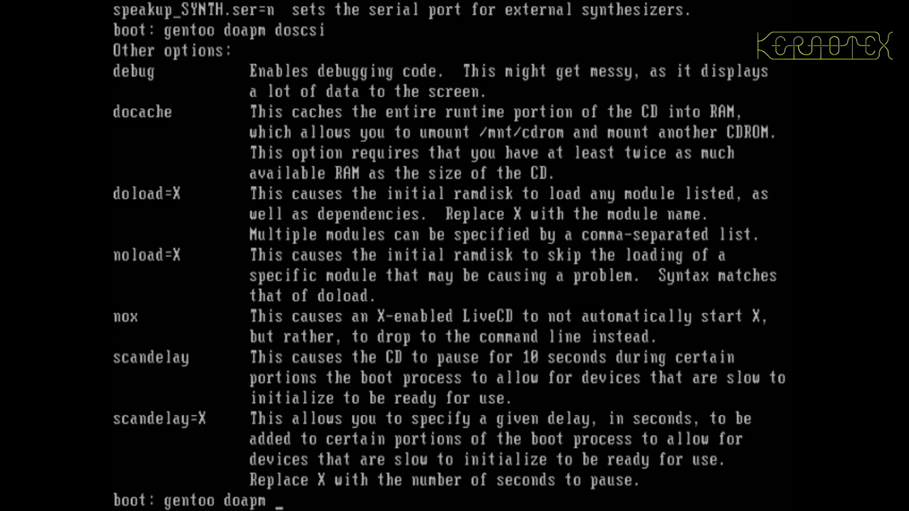
pyautogui.press('BackSpace')
pyautogui.press('BackSpace')
pyautogui.press('BackSpace')
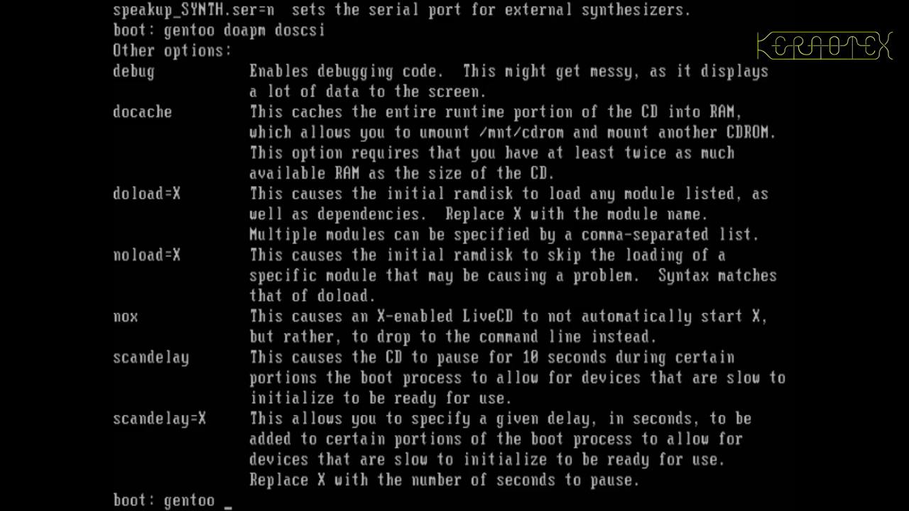
# Try adding nox keymap=uk after gentoo on the boot line, and clear the whole line.
pyautogui.write('nox')
pyautogui.write('keymap')
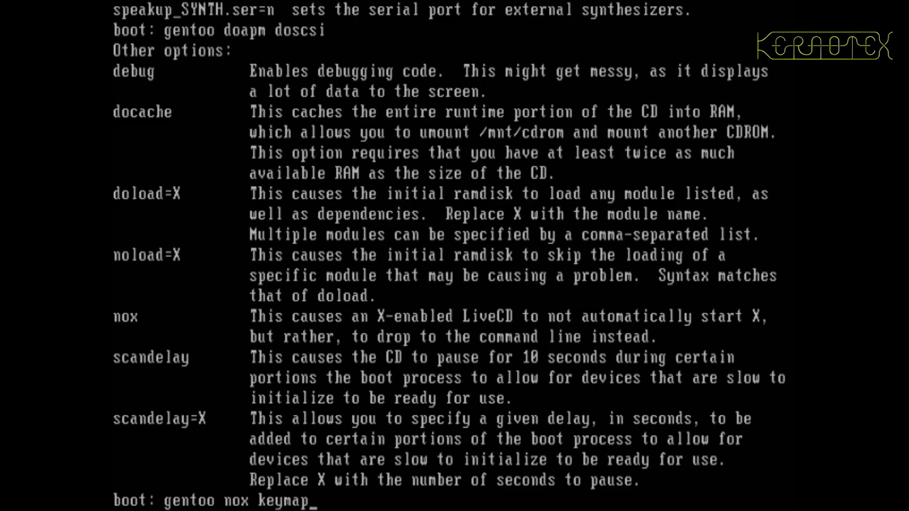
pyautogui.write('=uk')
pyautogui.press('BackSpace')
pyautogui.press('BackSpace')
pyautogui.press('BackSpace')
pyautogui.press('BackSpace')
pyautogui.press('BackSpace')
pyautogui.press('BackSpace')
pyautogui.press('BackSpace')
pyautogui.press('BackSpace')
pyautogui.press('BackSpace')
pyautogui.press('BackSpace')
pyautogui.press('BackSpace')
pyautogui.press('BackSpace')
pyautogui.press('BackSpace')
pyautogui.press('BackSpace')
pyautogui.press('BackSpace')
pyautogui.press('BackSpace')
pyautogui.press('BackSpace')
pyautogui.press('BackSpace')
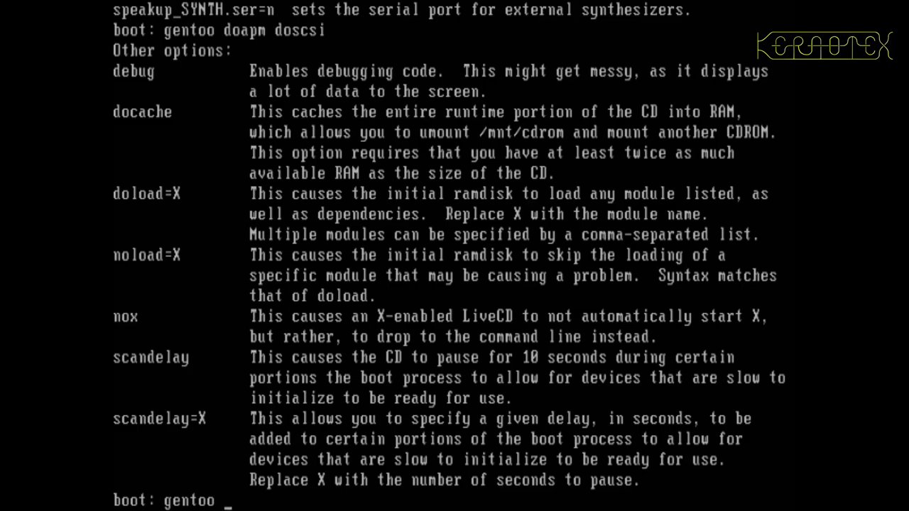
pyautogui.press('BackSpace')
pyautogui.press('BackSpace')
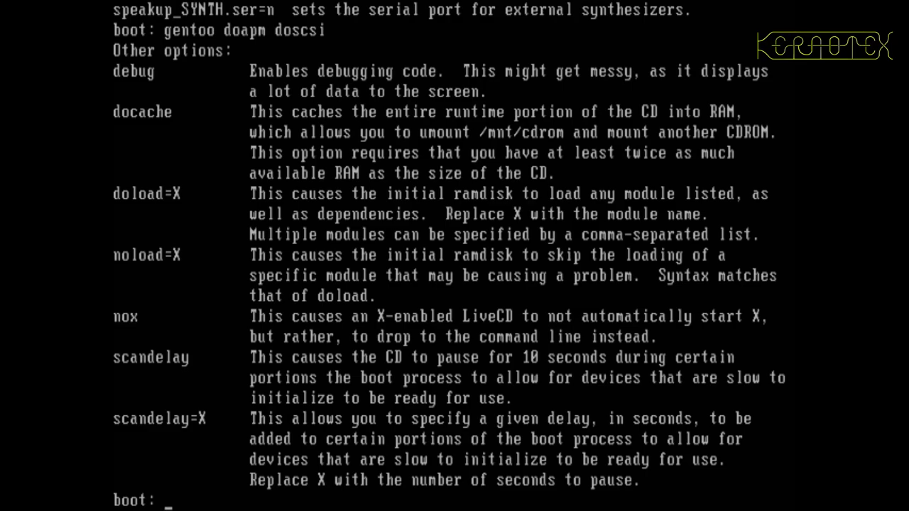
# List the available kernels again and boot the Gentoo live system with the default entry.
pyautogui.press('Tab')
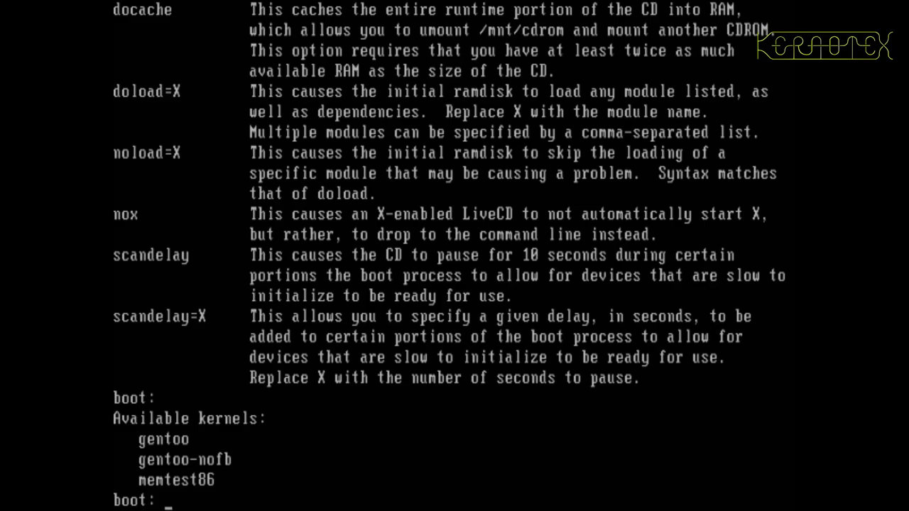
pyautogui.press('Return')
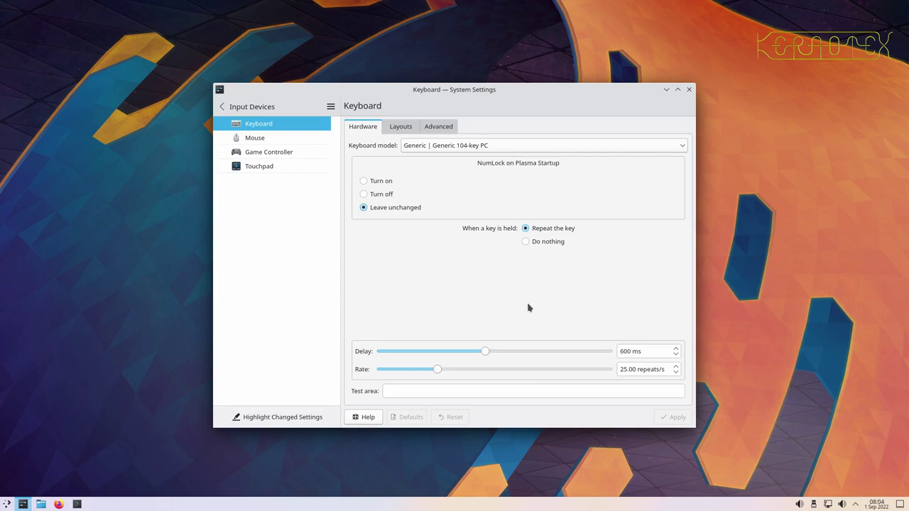
# Set the keyboard model to Generic 105-key PC and apply the change.
pyautogui.click(488, 147)
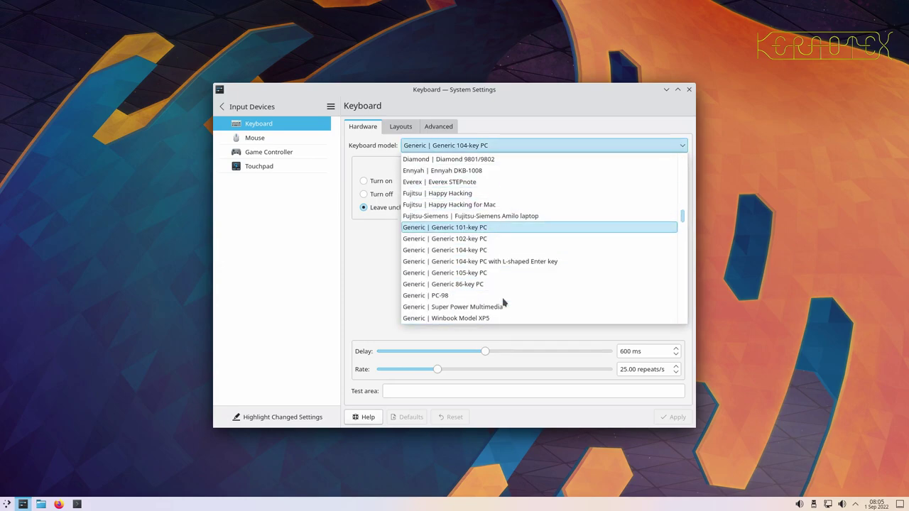
pyautogui.click(506, 276)
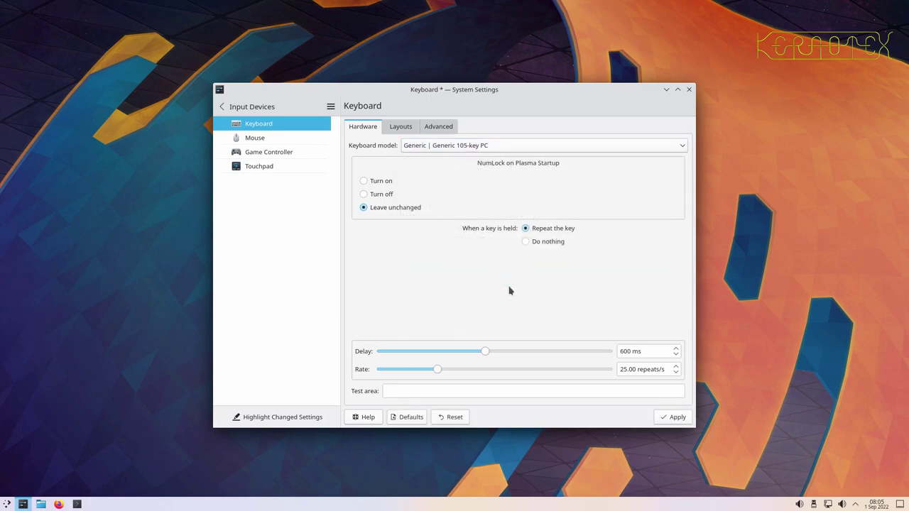
pyautogui.click(655, 419)
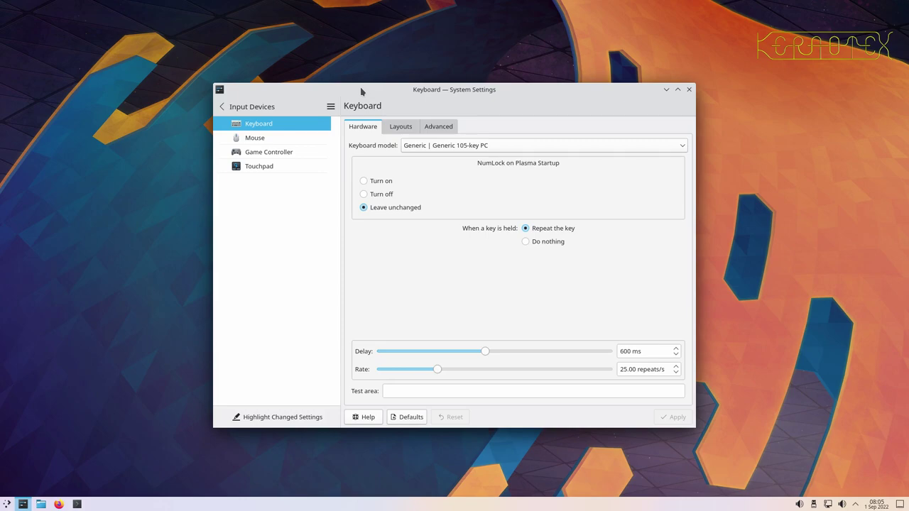
# Enable keyboard layout configuration and remove the English (US) layout.
pyautogui.click(406, 125)
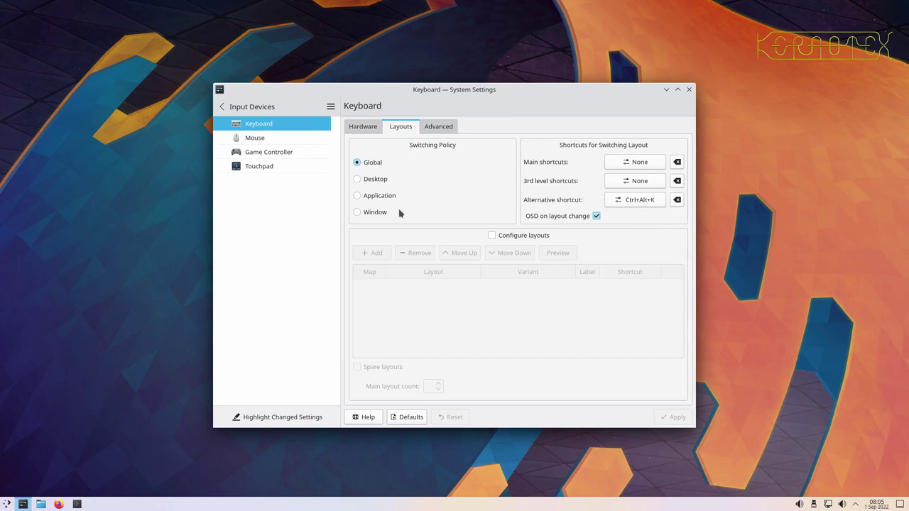
pyautogui.click(492, 236)
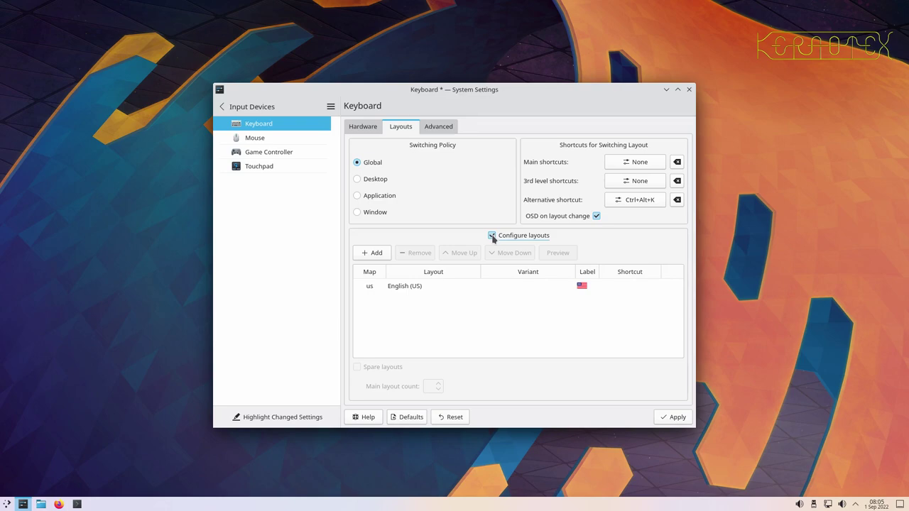
pyautogui.click(413, 286)
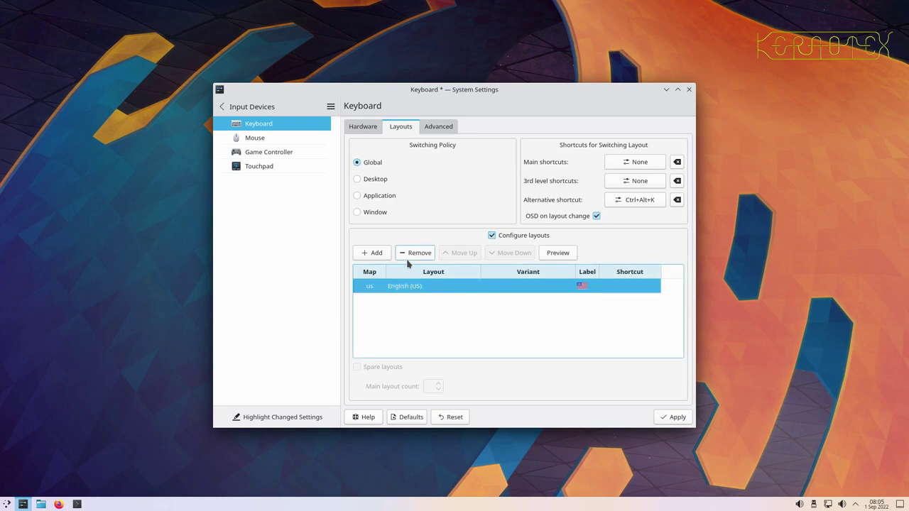
pyautogui.click(405, 254)
# Add the English (UK, extended, Windows) keyboard layout, previewing its key map beforehand, and apply the change.
pyautogui.click(376, 253)
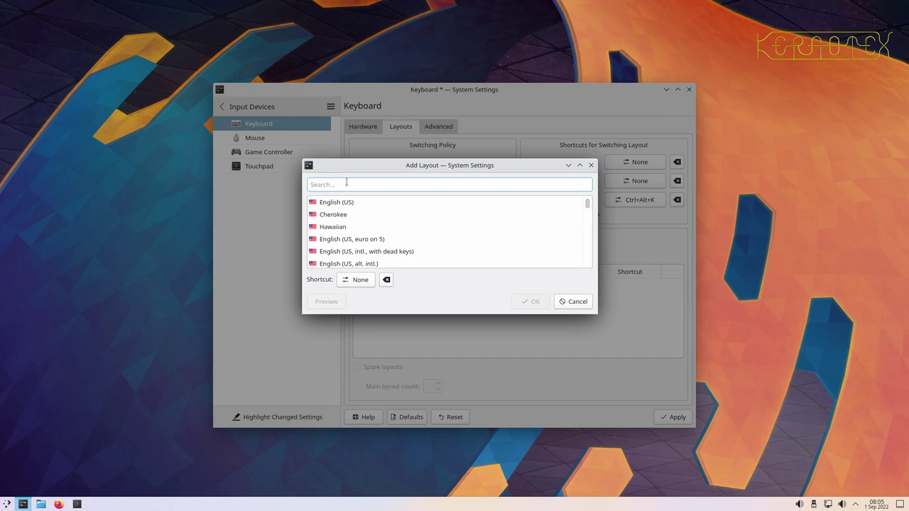
pyautogui.write('english')
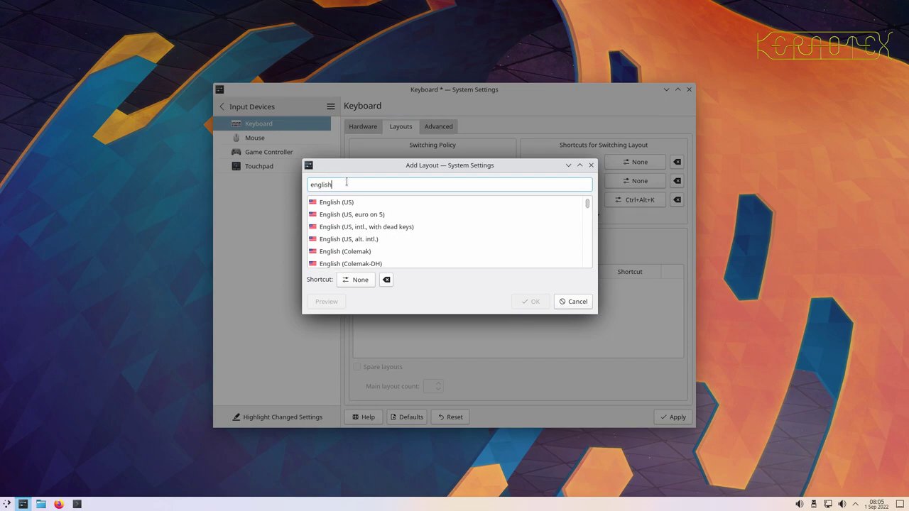
pyautogui.write(' uk')
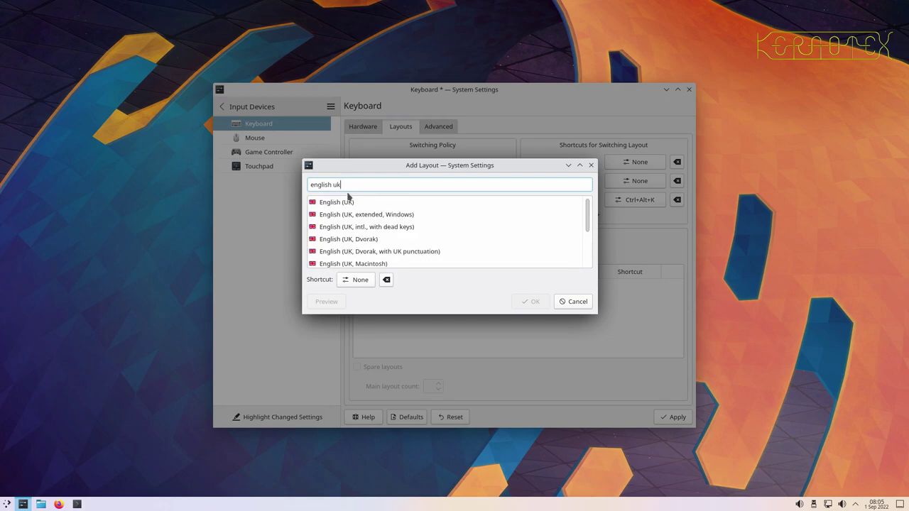
pyautogui.click(398, 216)
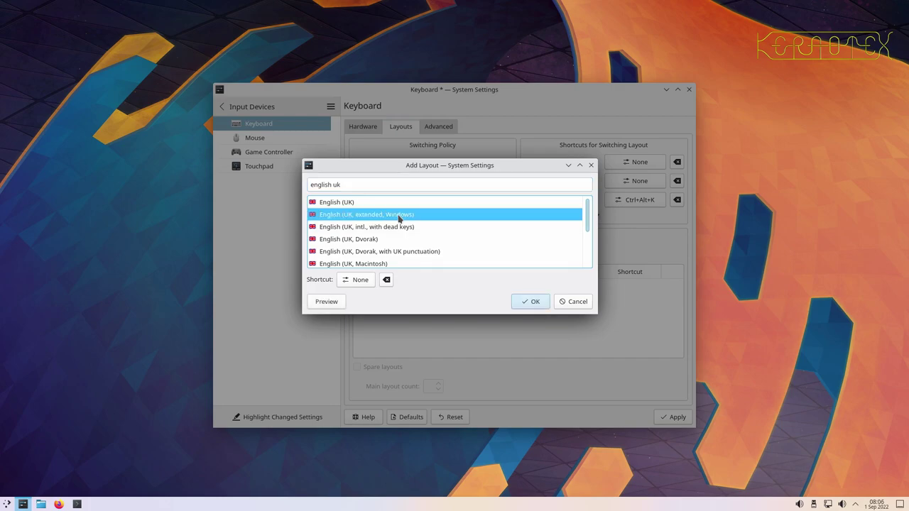
pyautogui.click(337, 304)
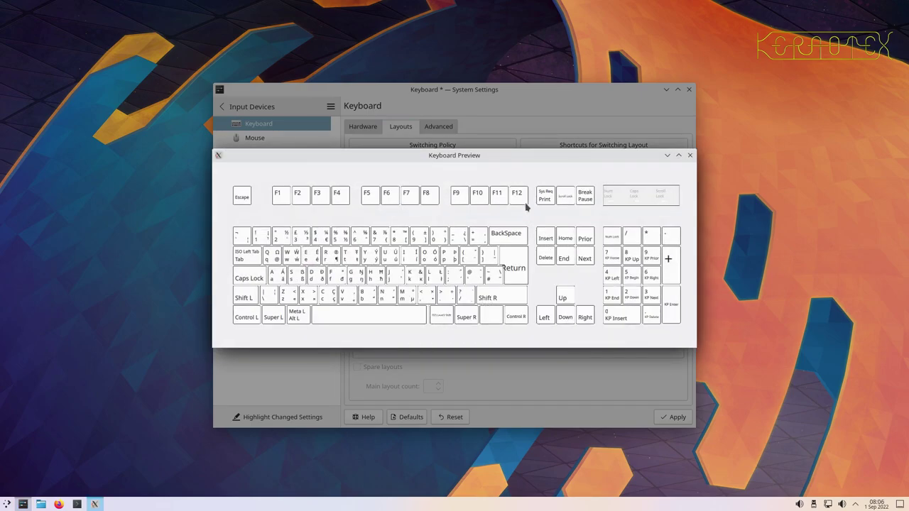
pyautogui.moveTo(517, 155); pyautogui.dragTo(307, 287)
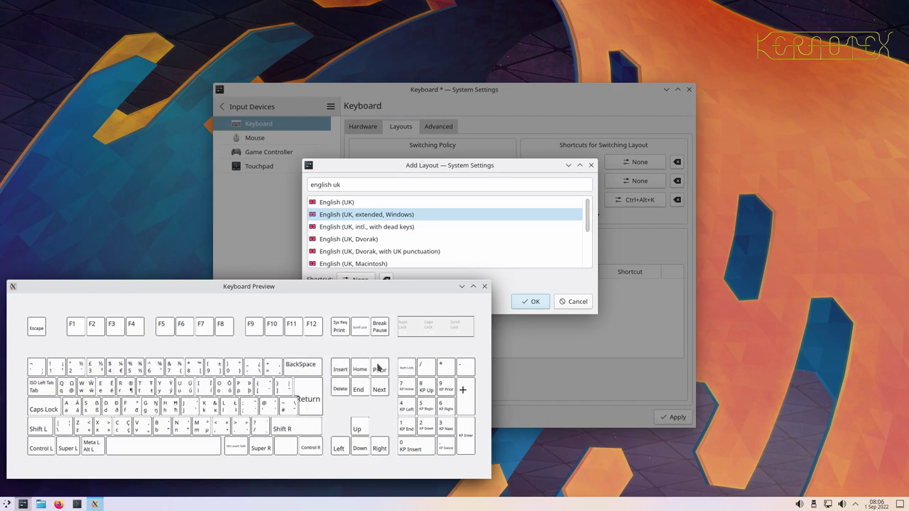
pyautogui.click(532, 303)
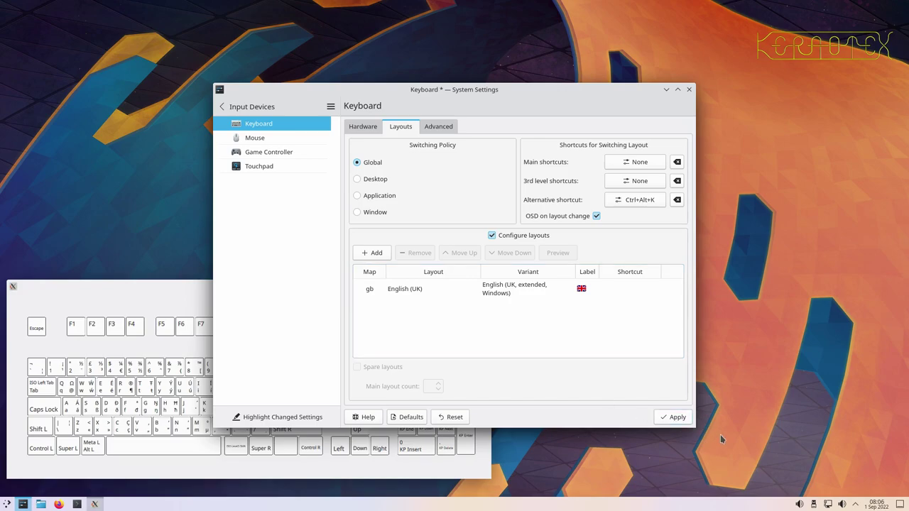
pyautogui.click(676, 417)
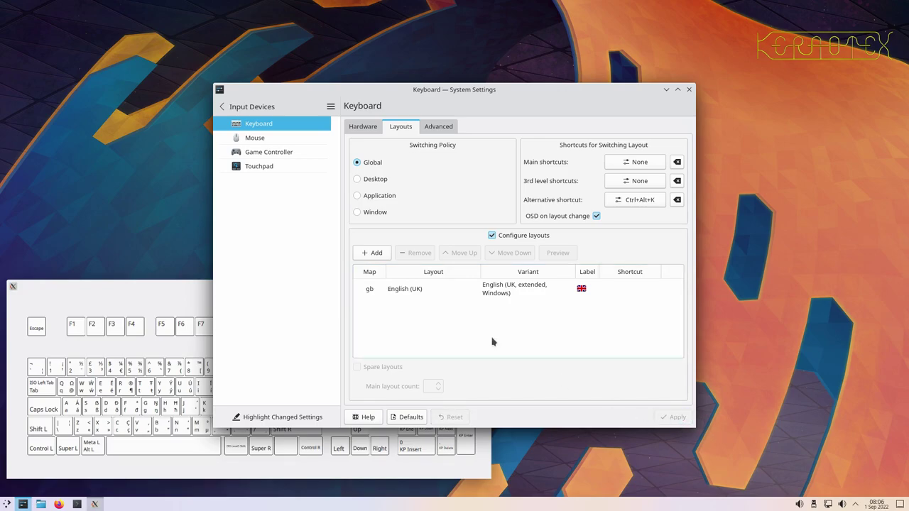
# Close the keyboard preview and the keyboard settings window.
pyautogui.click(158, 300)
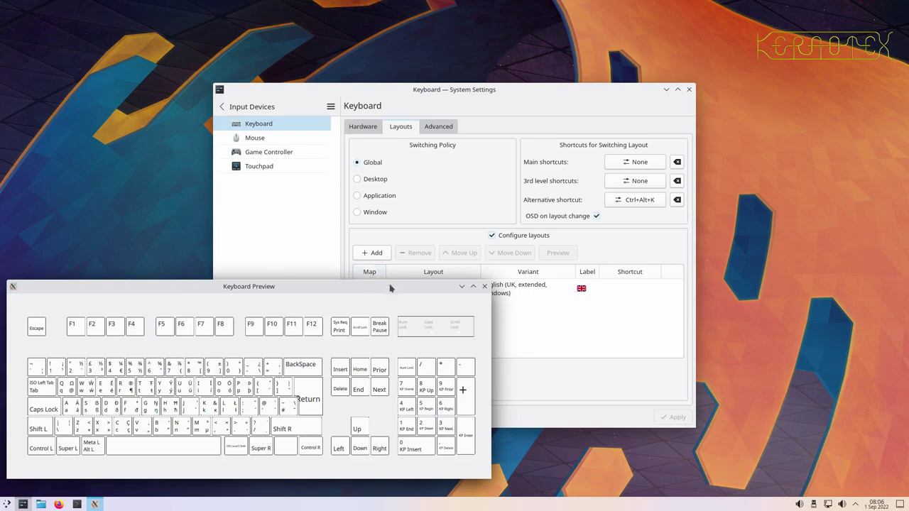
pyautogui.click(485, 286)
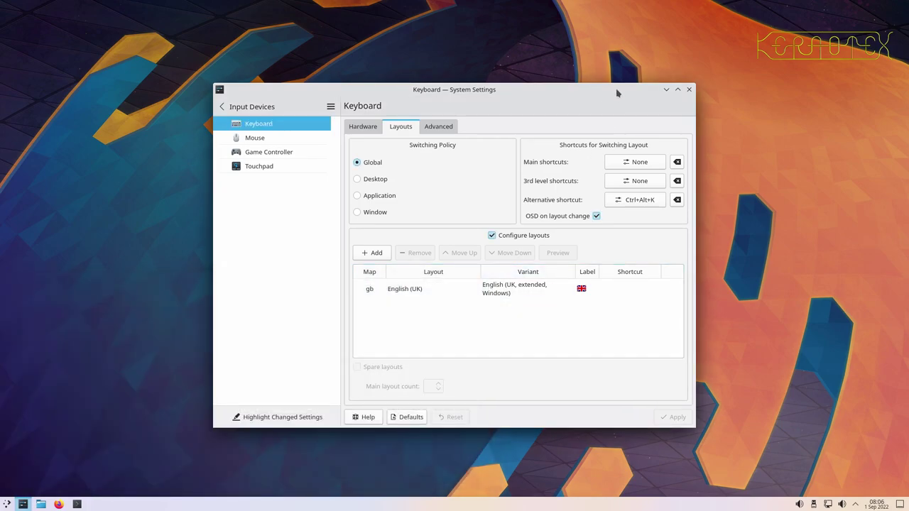
pyautogui.click(688, 90)
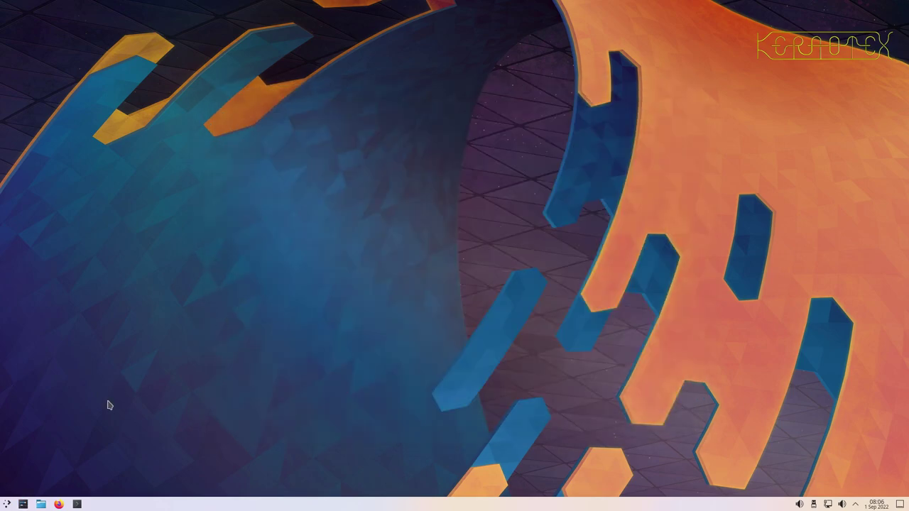
# Open Firefox and Konsole, and arrange them side by side with the browser filling the left half of the desktop.
pyautogui.click(59, 504)
pyautogui.click(78, 504)
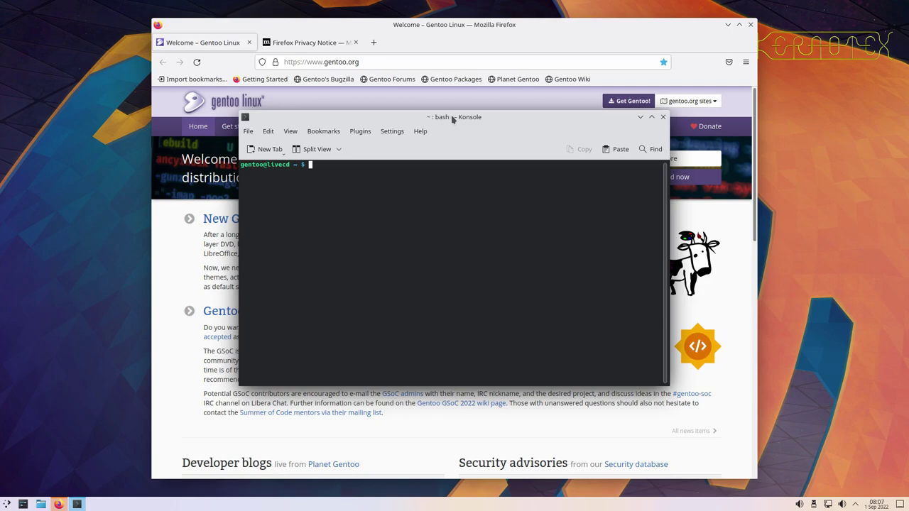
pyautogui.moveTo(451, 119); pyautogui.dragTo(695, 6)
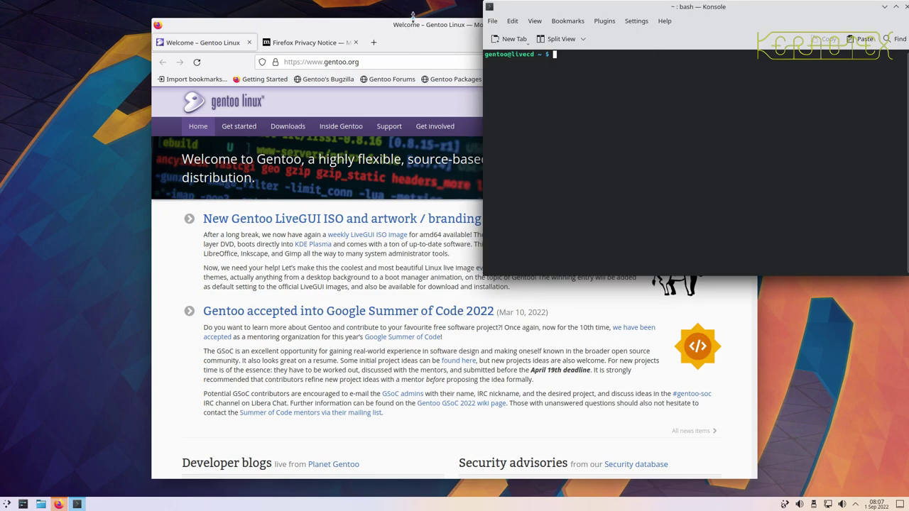
pyautogui.moveTo(410, 24); pyautogui.dragTo(257, 6)
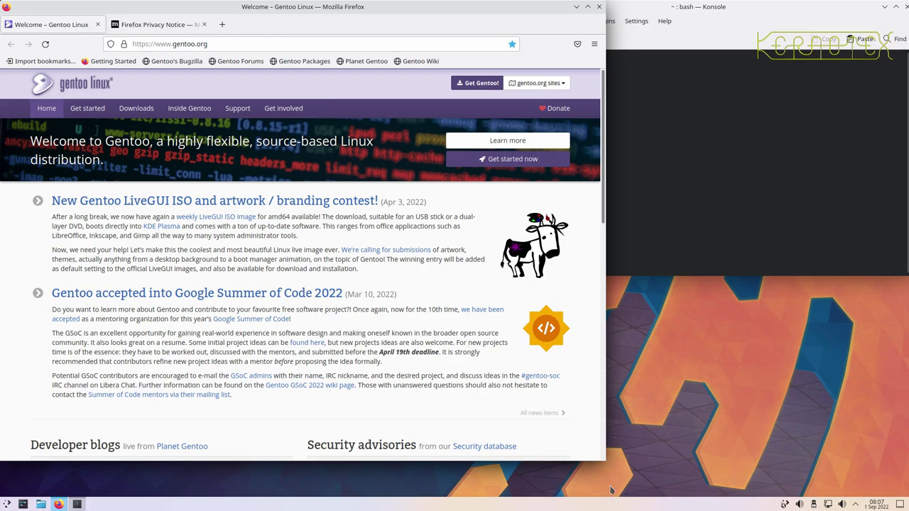
pyautogui.moveTo(604, 461); pyautogui.dragTo(453, 494)
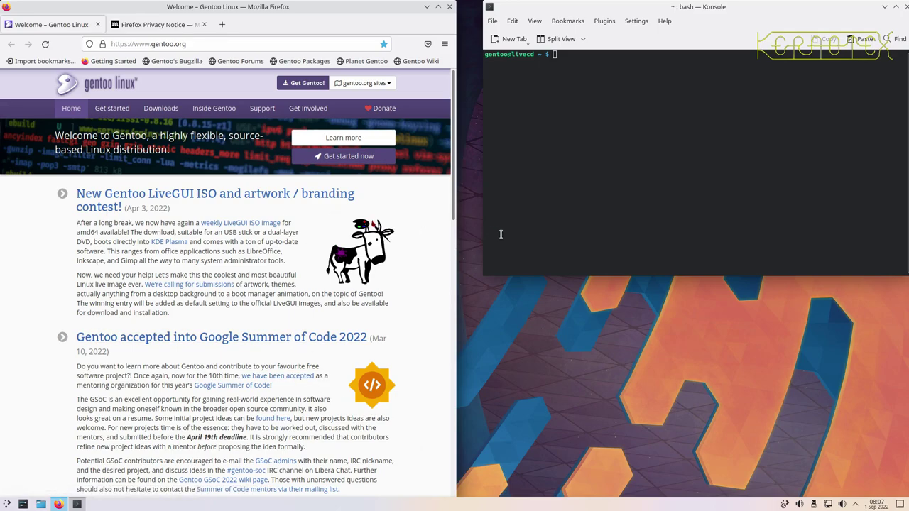
# Enlarge the Konsole text by several sizes and resize its window to fill the desktop's right half beside the browser.
pyautogui.click(574, 195)
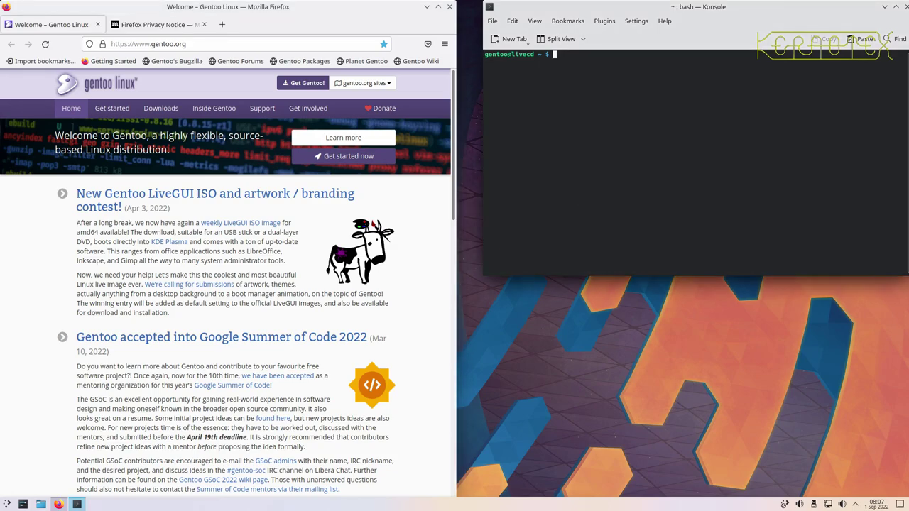
pyautogui.hotkey('ctrl', '+')
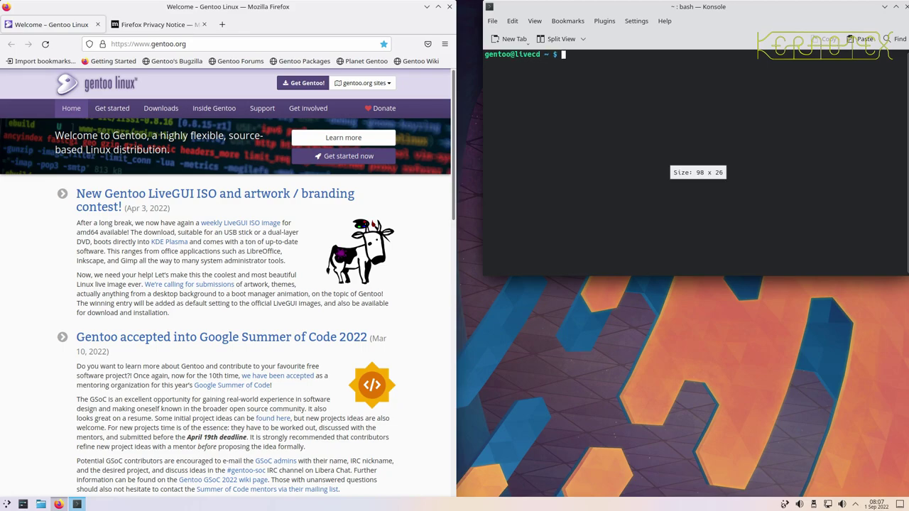
pyautogui.hotkey('ctrl', '+')
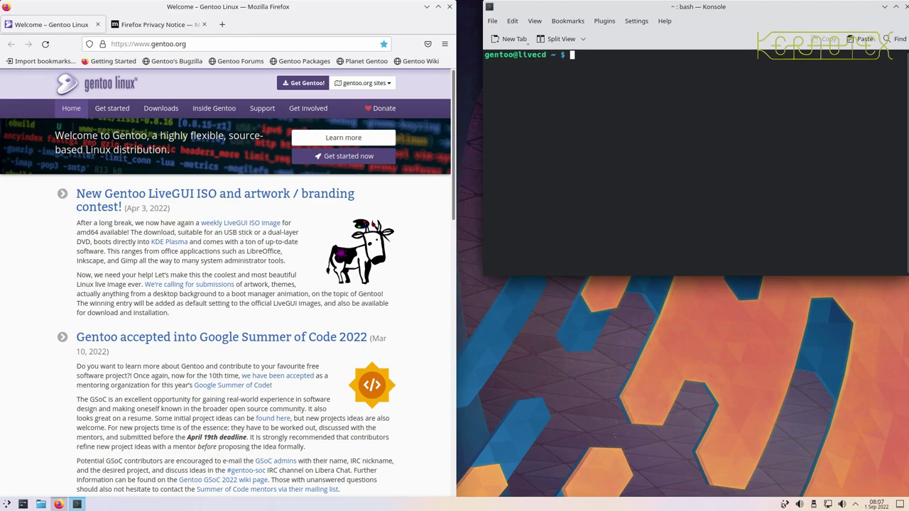
pyautogui.hotkey('ctrl', '+')
pyautogui.hotkey('ctrl', '+')
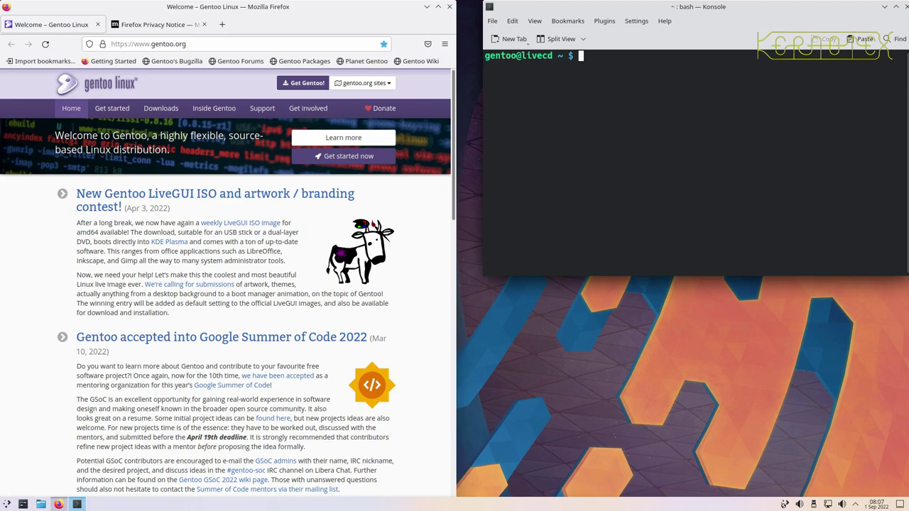
pyautogui.hotkey('ctrl', '+')
pyautogui.hotkey('ctrl', '-')
pyautogui.moveTo(481, 273); pyautogui.dragTo(452, 490)
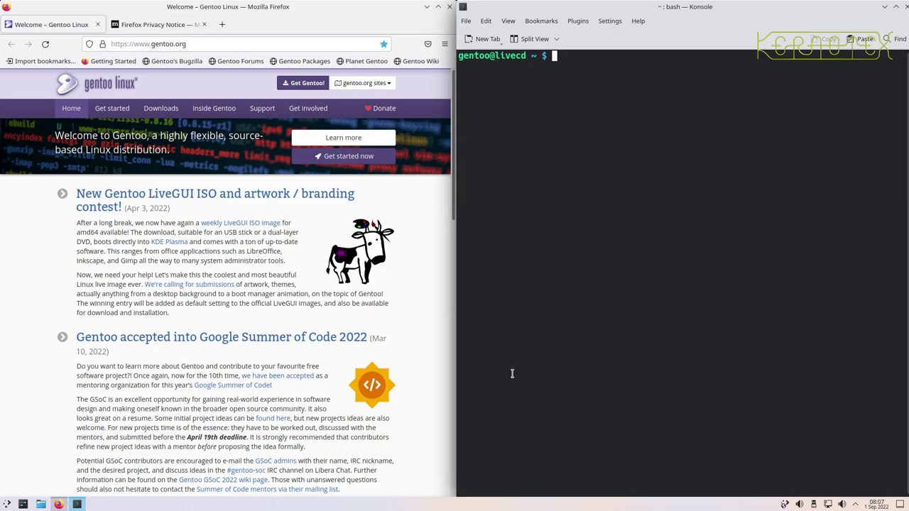